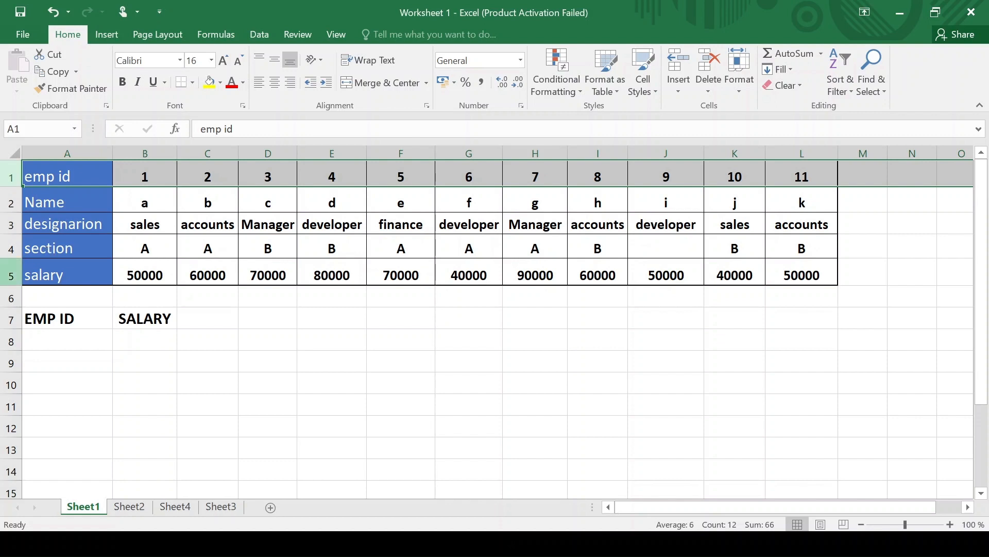
# - Select cell A8 below the EMP ID heading for the employee ID
pyautogui.click(11, 273)
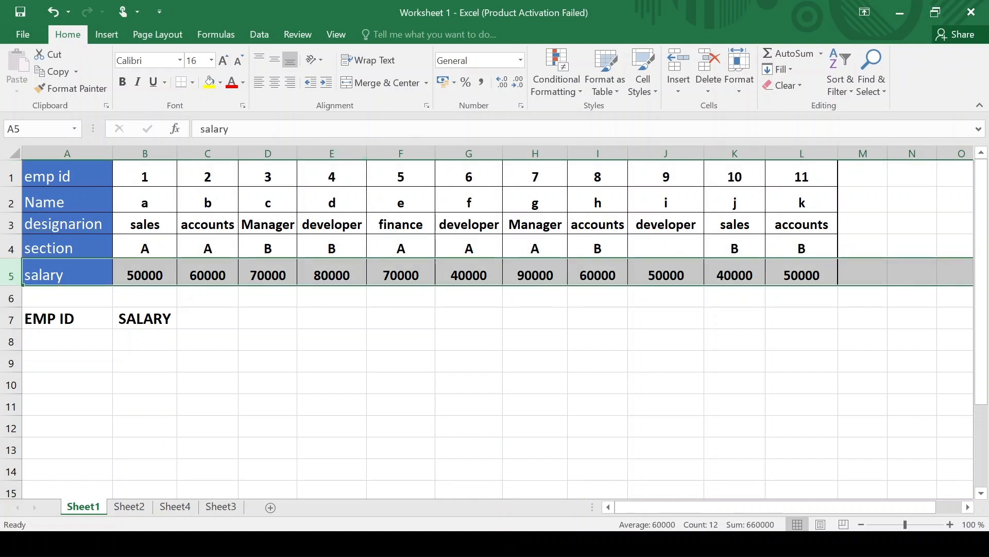
pyautogui.click(77, 341)
# - Enter ID 1 in A8 and =HLOOKUP(A8,A1:L5,5,0) in B8, returning salary 50000
pyautogui.write('1')
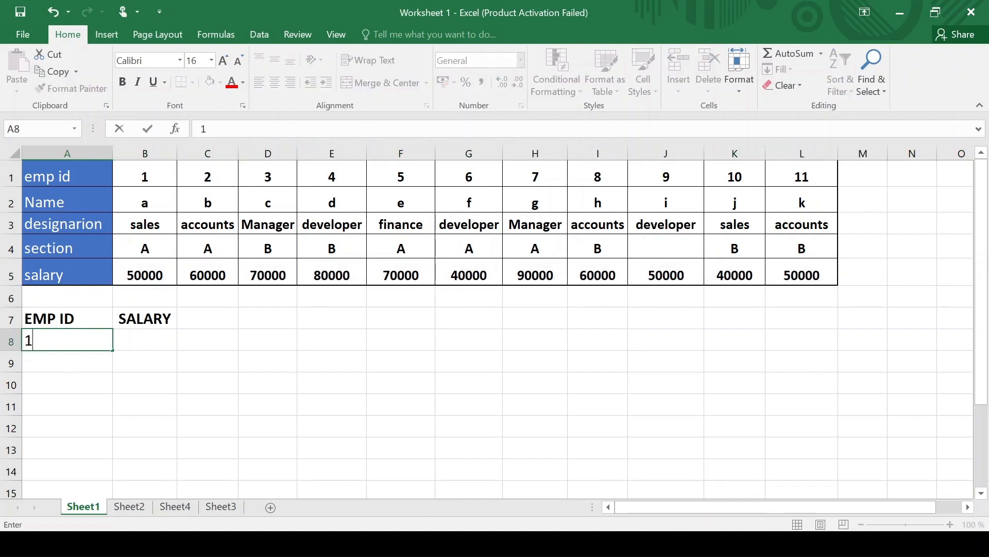
pyautogui.click(147, 338)
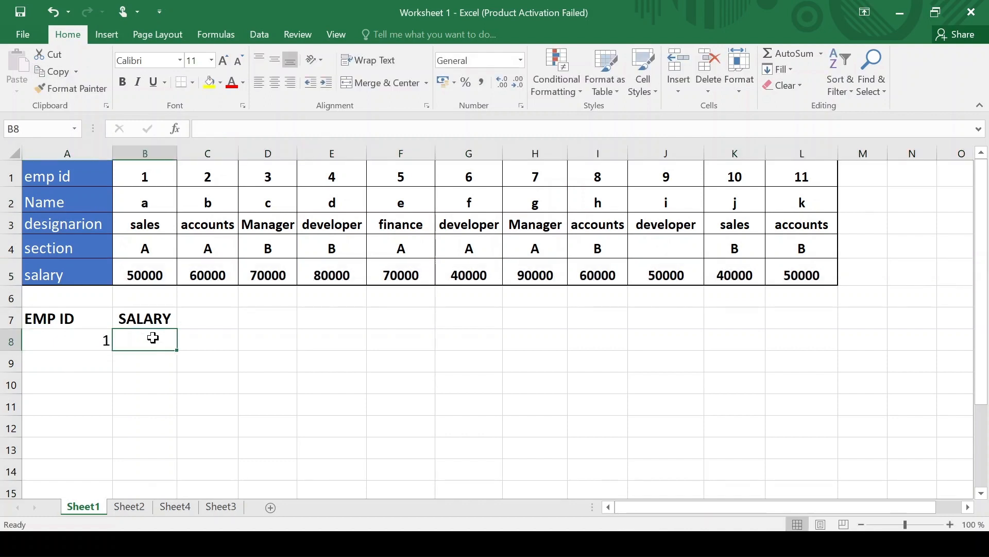
pyautogui.write('=hl')
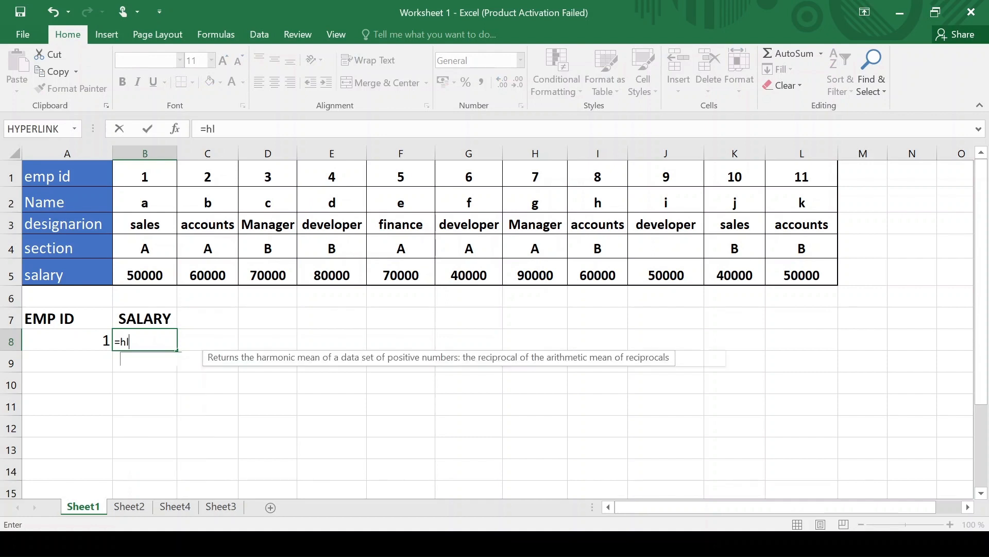
pyautogui.write('ookup')
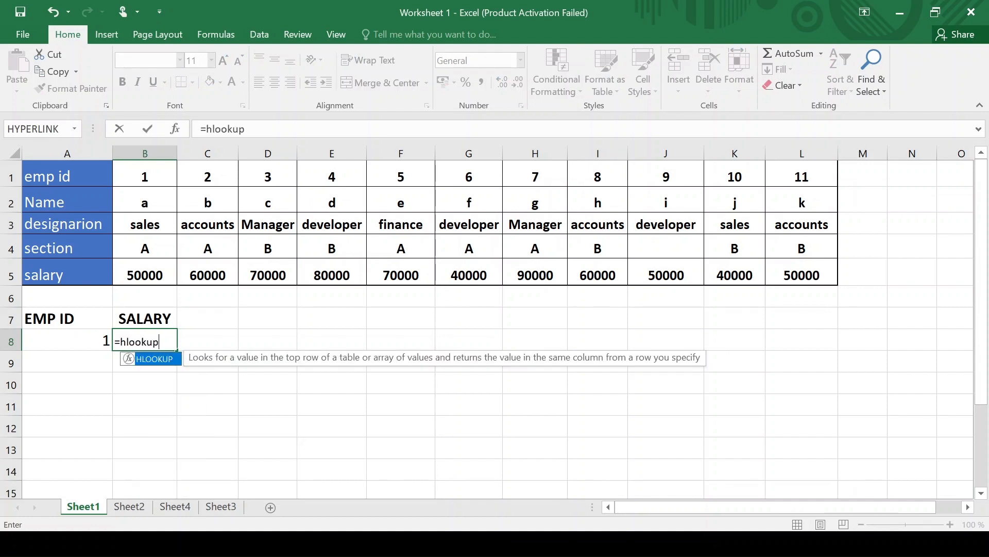
pyautogui.write('(')
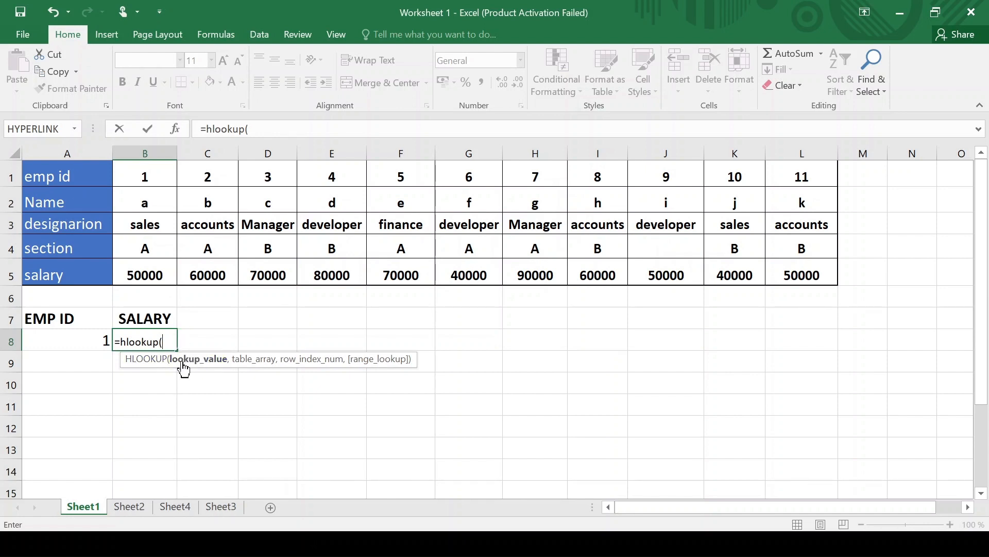
pyautogui.click(74, 340)
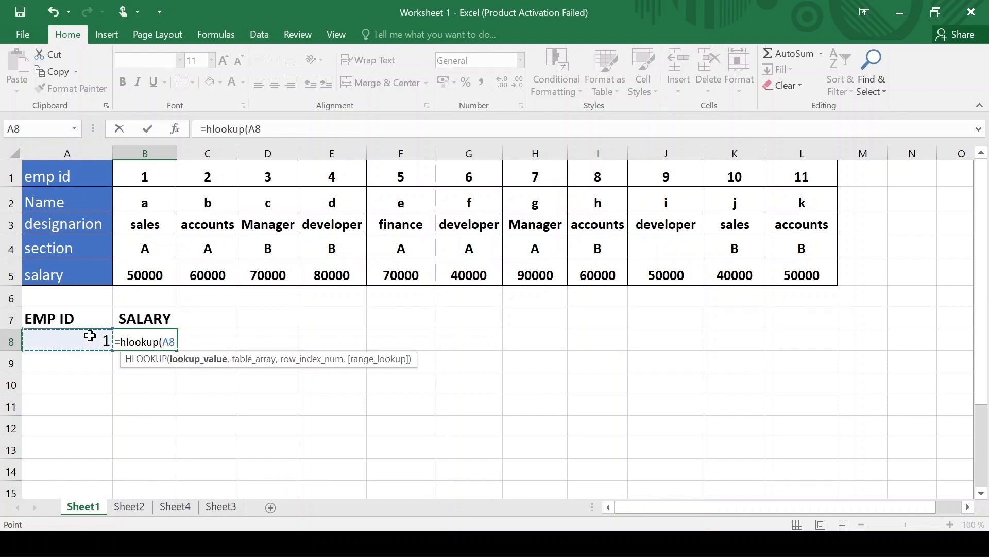
pyautogui.write(',')
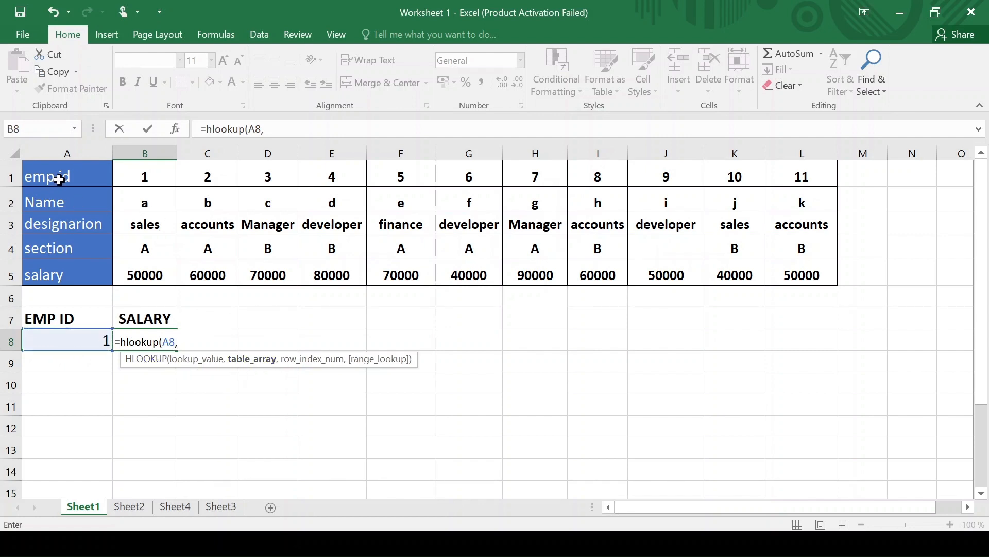
pyautogui.moveTo(58, 178); pyautogui.dragTo(785, 271)
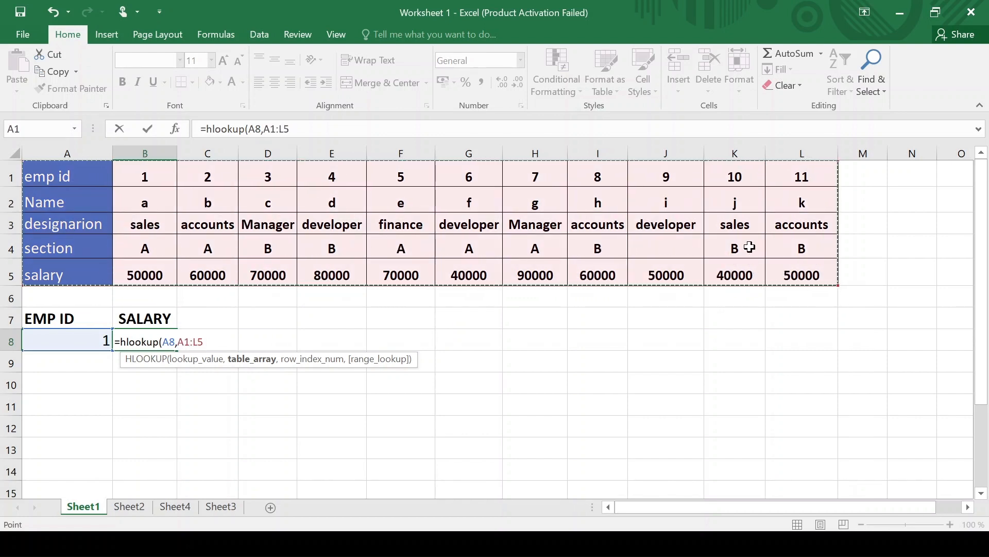
pyautogui.write(',')
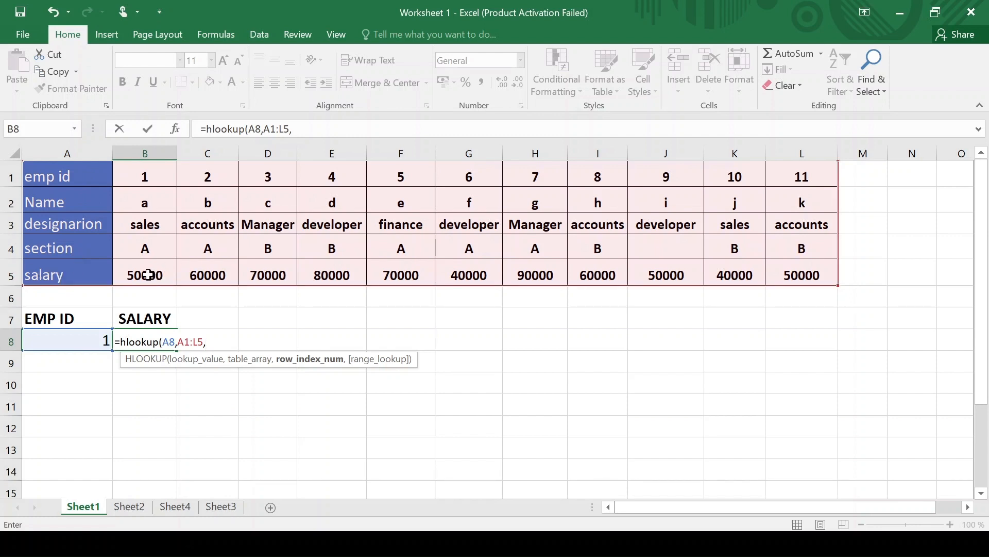
pyautogui.write('5,')
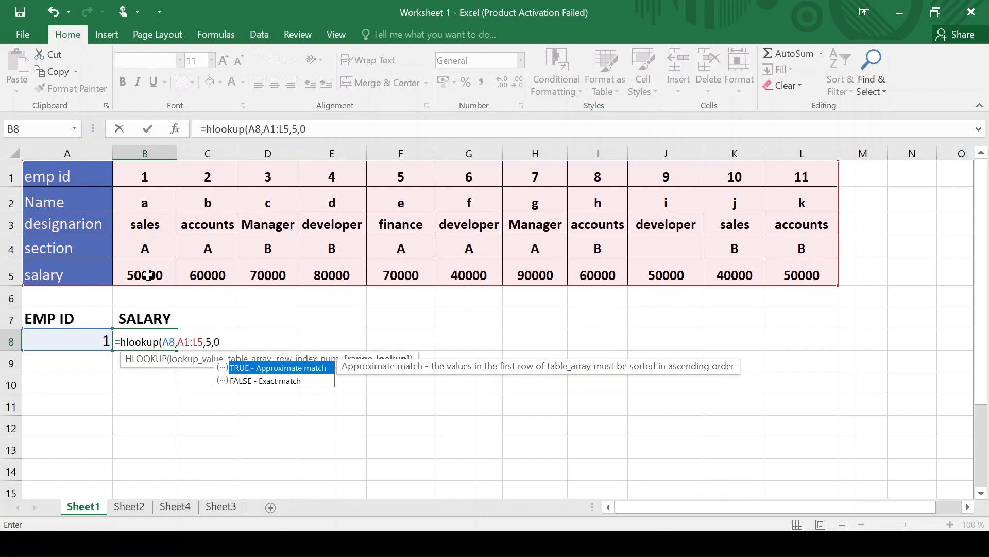
pyautogui.write('0)')
pyautogui.press('Return')
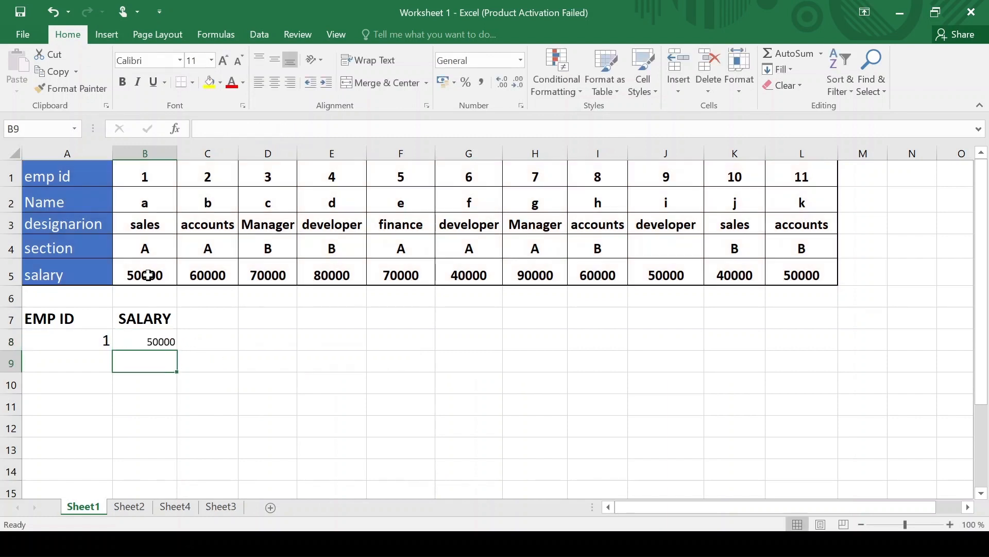
pyautogui.click(148, 342)
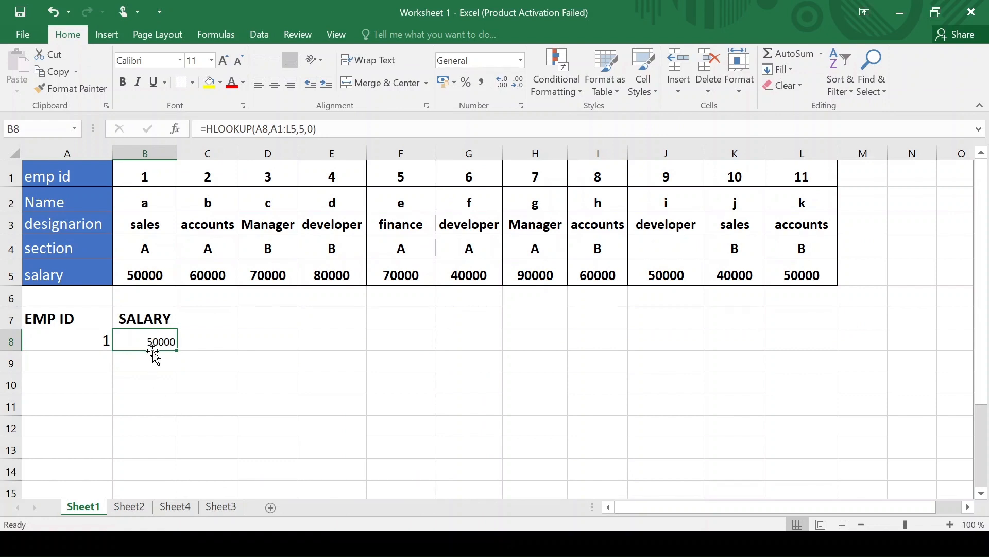
# - Change A8's employee ID to 2 so B8's salary updates to 60000
pyautogui.click(76, 341)
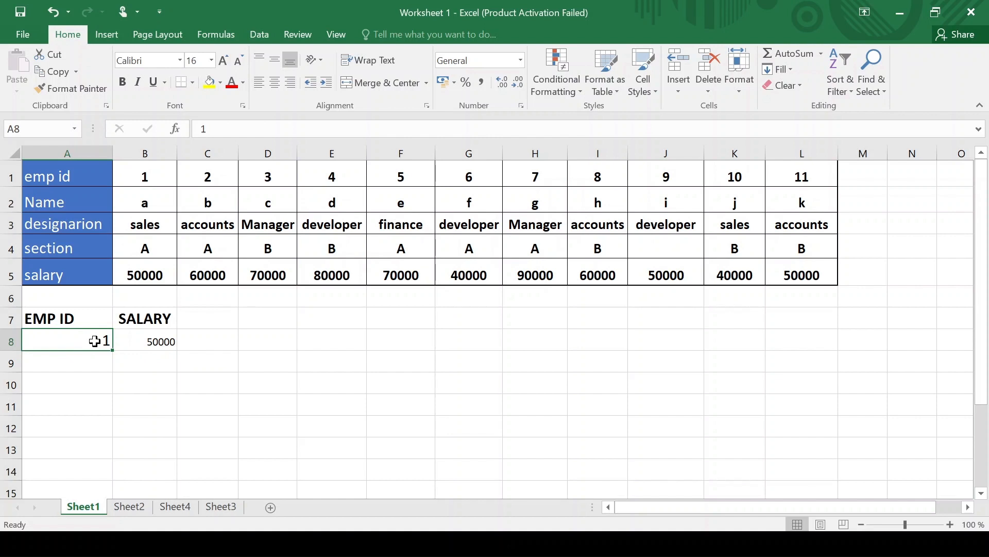
pyautogui.write('2')
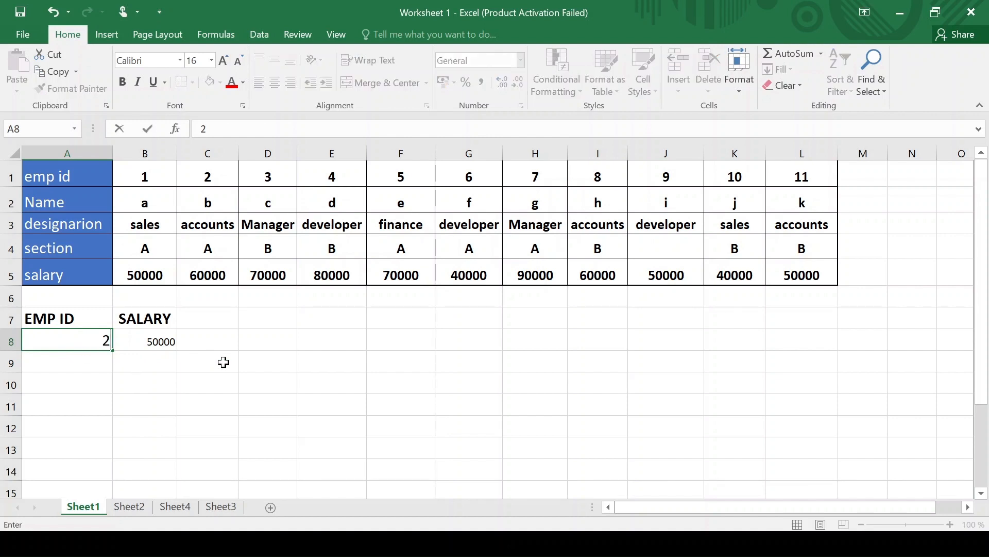
pyautogui.click(226, 346)
pyautogui.click(85, 341)
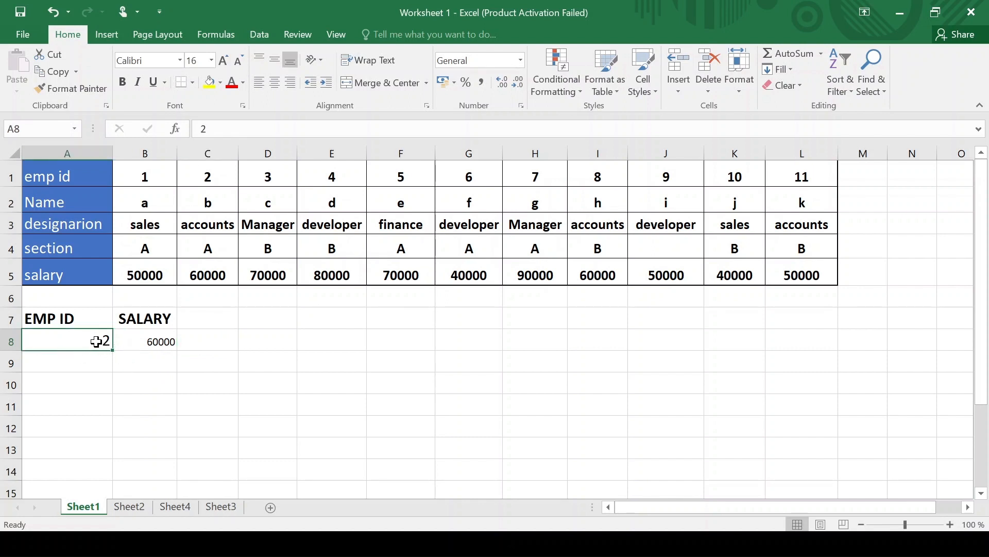
pyautogui.click(255, 35)
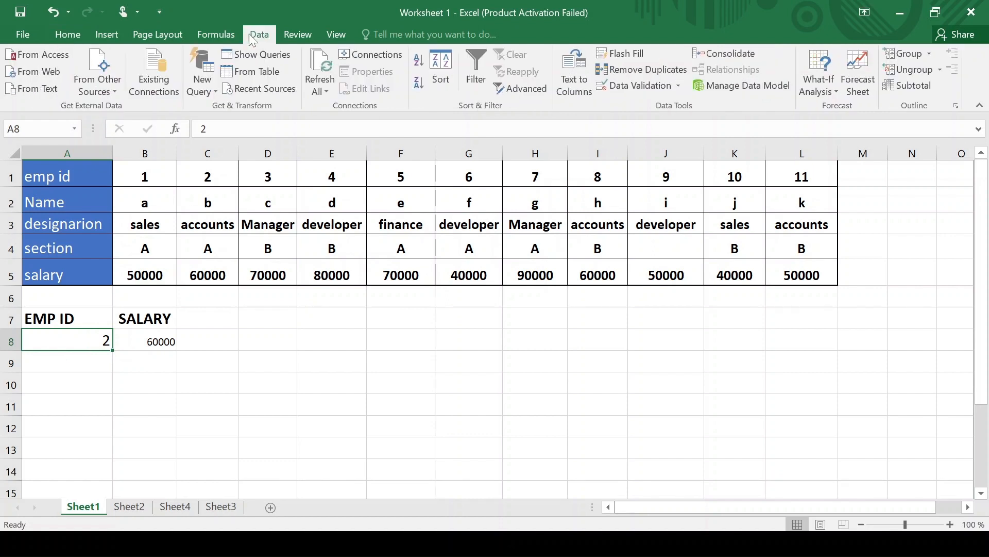
# - Add a List data validation to A8 sourced from the emp id row =$A$1:$L$1
pyautogui.click(647, 82)
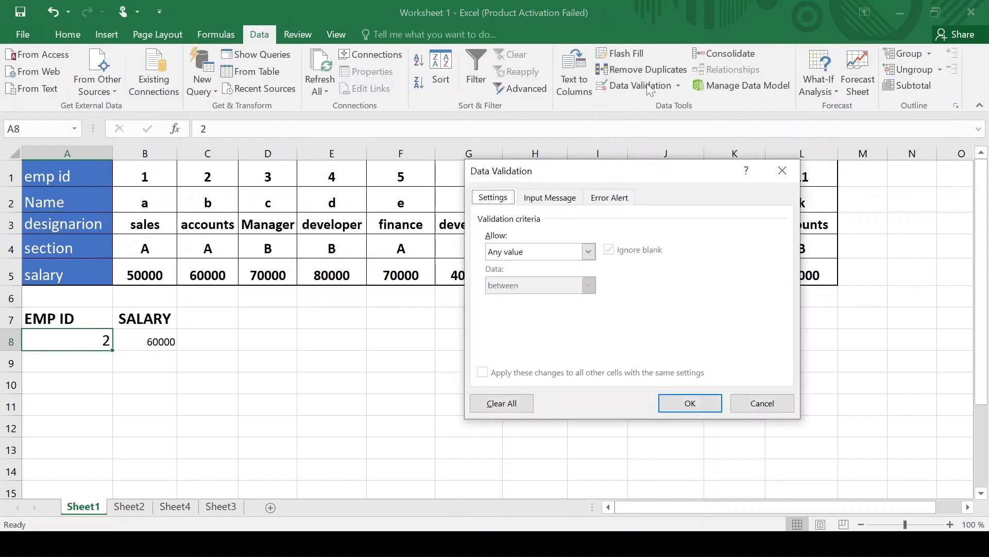
pyautogui.click(588, 252)
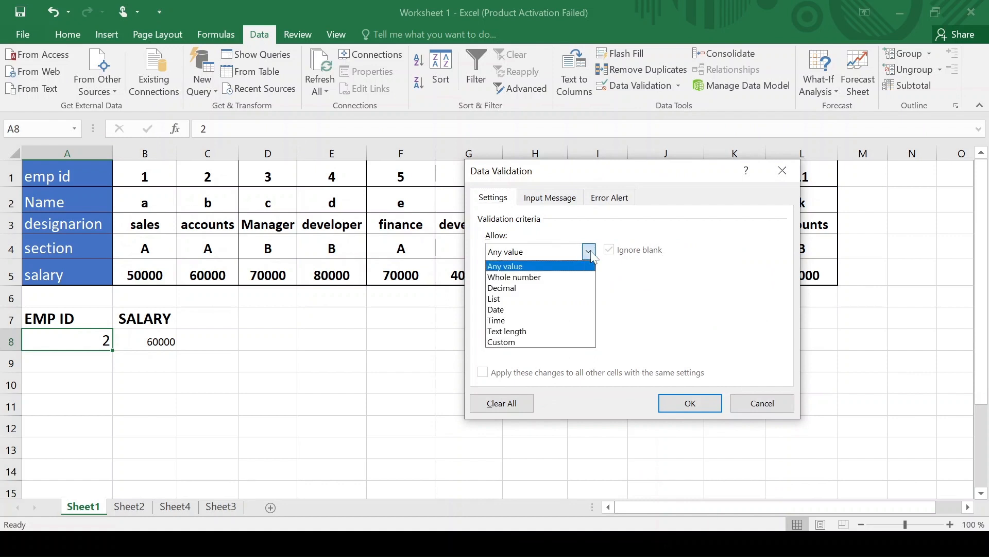
pyautogui.click(553, 304)
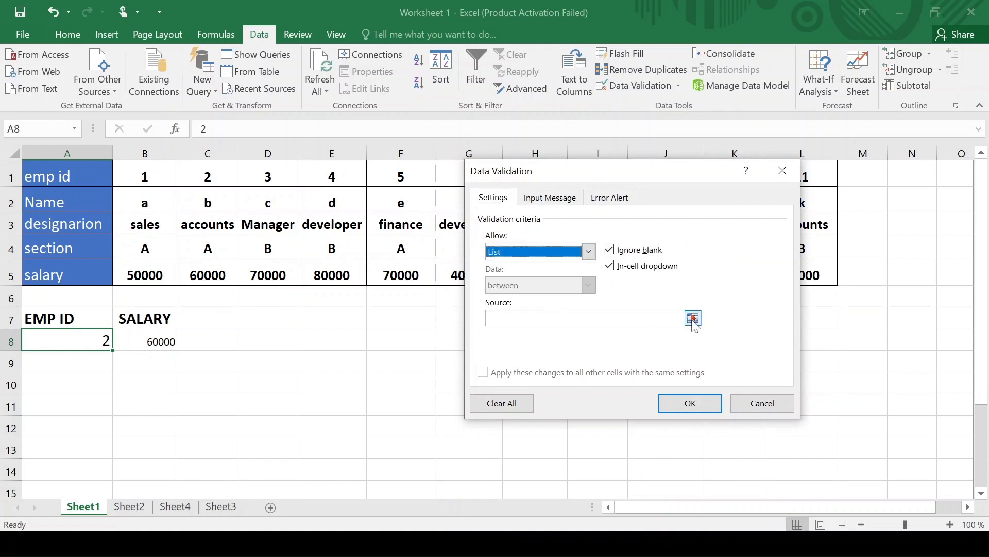
pyautogui.click(692, 318)
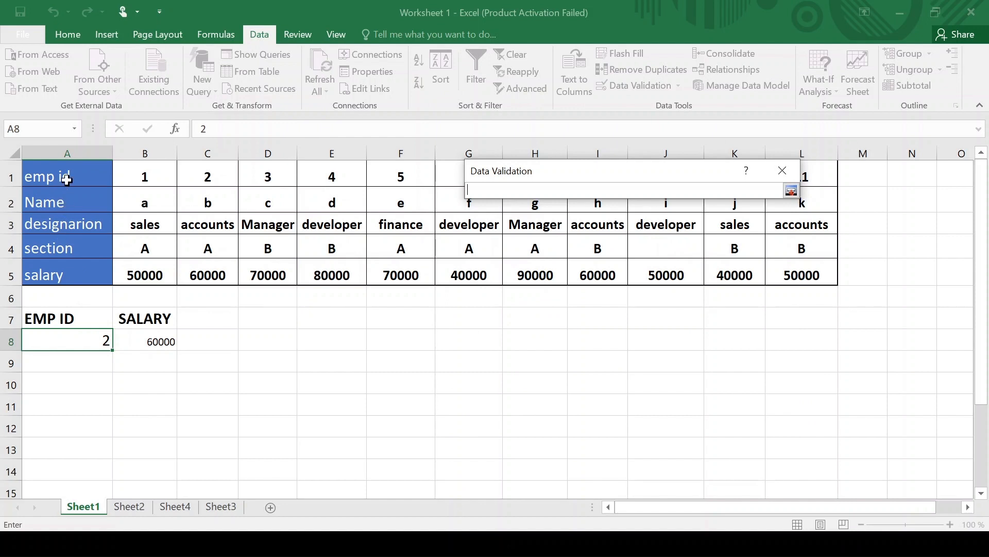
pyautogui.moveTo(65, 180); pyautogui.dragTo(793, 171)
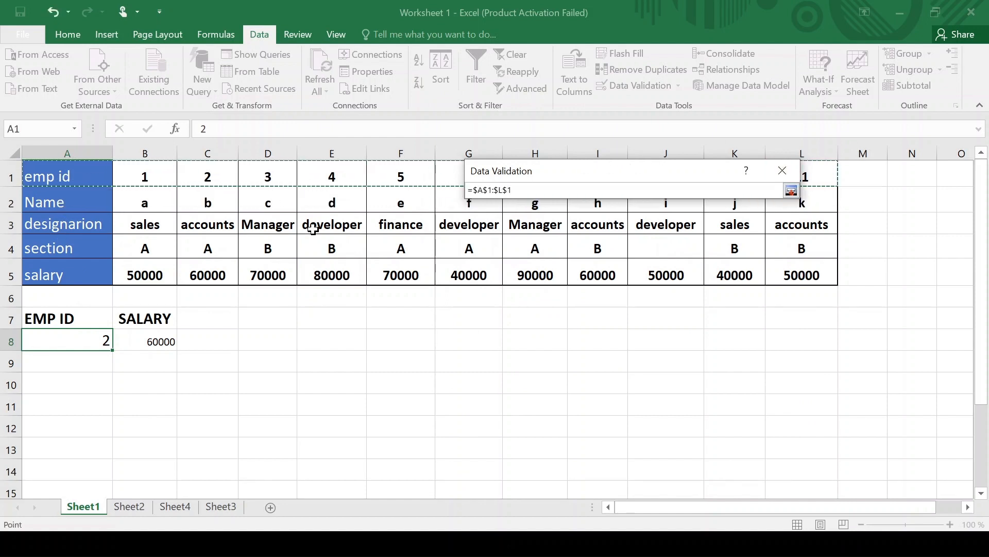
pyautogui.click(791, 190)
pyautogui.click(691, 403)
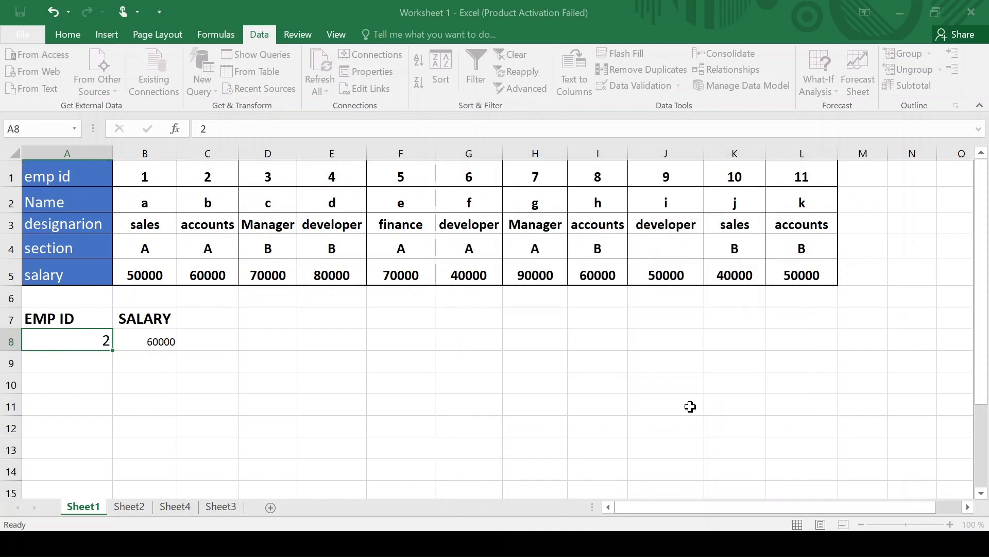
pyautogui.click(411, 389)
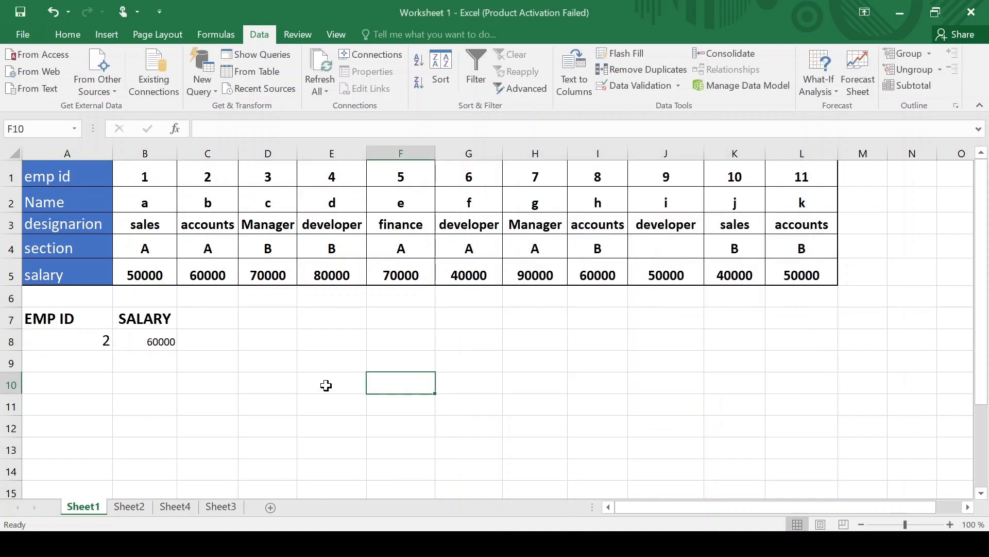
pyautogui.click(86, 344)
# - Choose employee ID 3 from A8's dropdown so the salary shows 70000
pyautogui.click(119, 342)
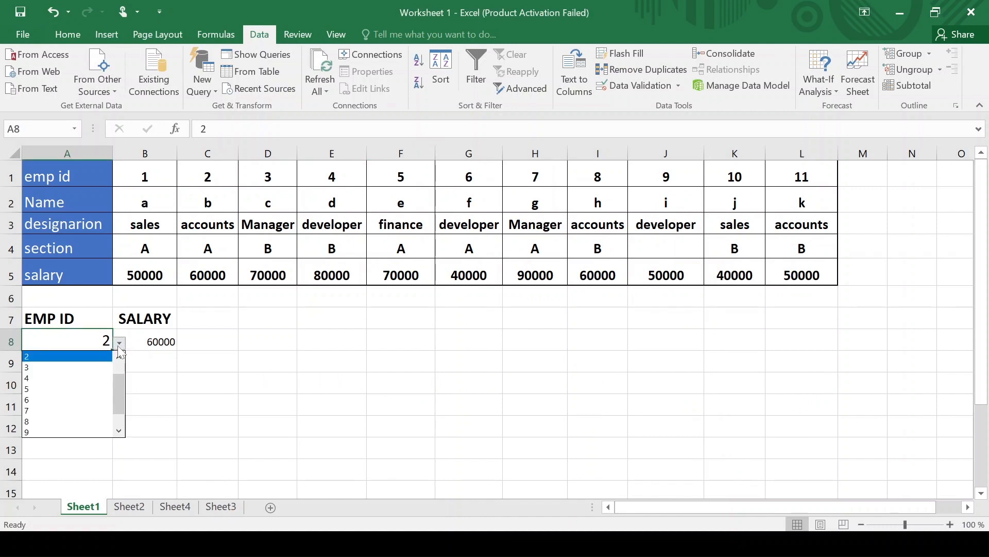
pyautogui.click(107, 367)
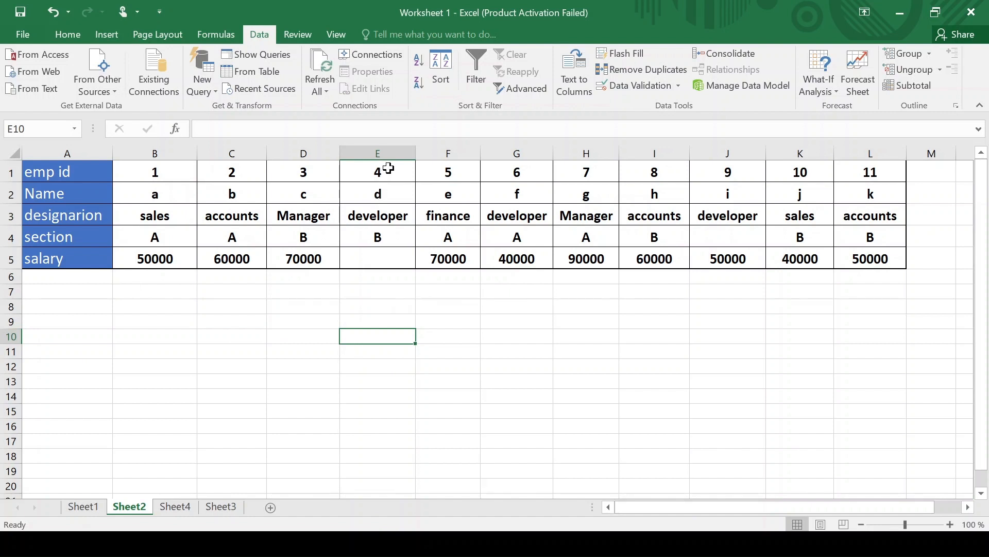
# - Enter =hlookup(E1,Sheet1!A1:L5,5,0) in Sheet2's E5 to show salary 80000
pyautogui.click(85, 506)
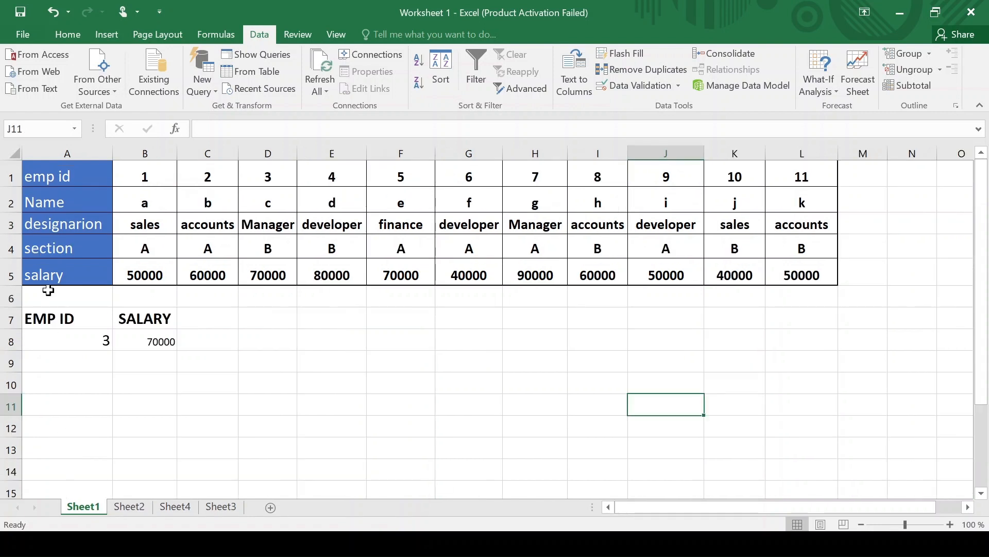
pyautogui.click(129, 507)
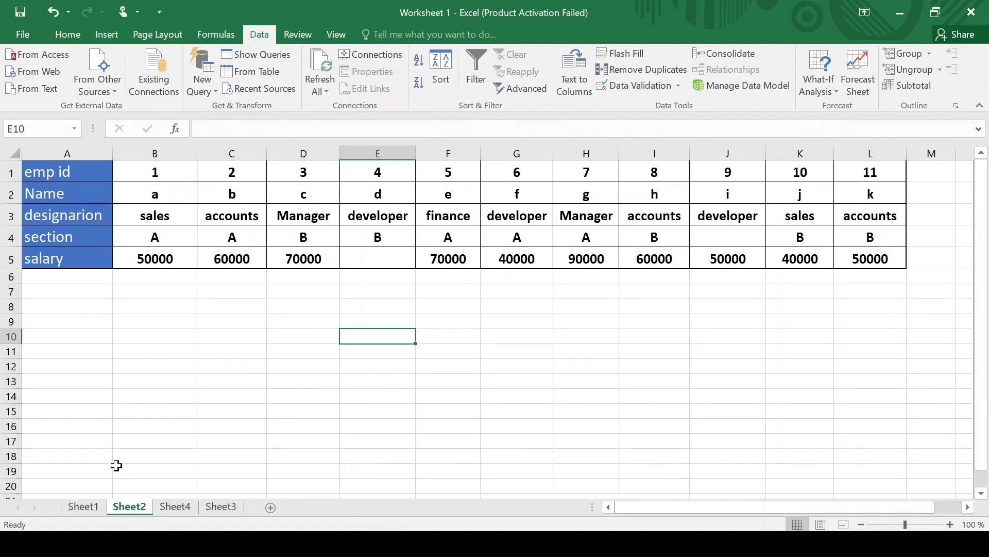
pyautogui.click(357, 259)
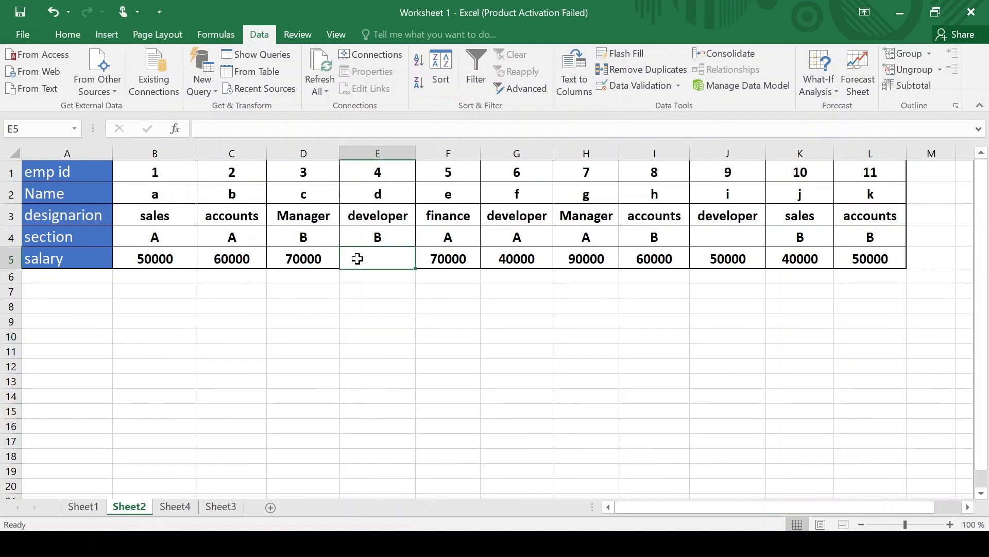
pyautogui.write('=h')
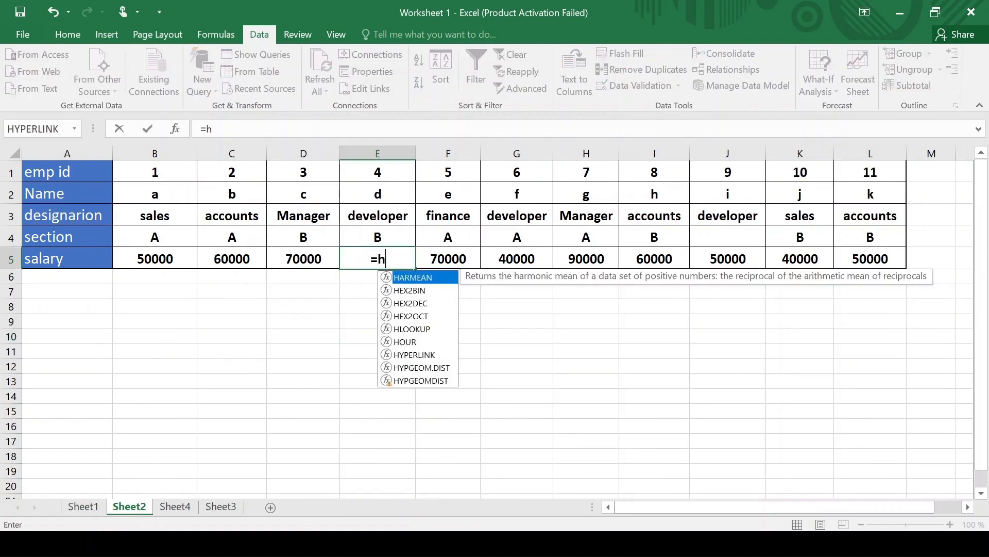
pyautogui.write('looku')
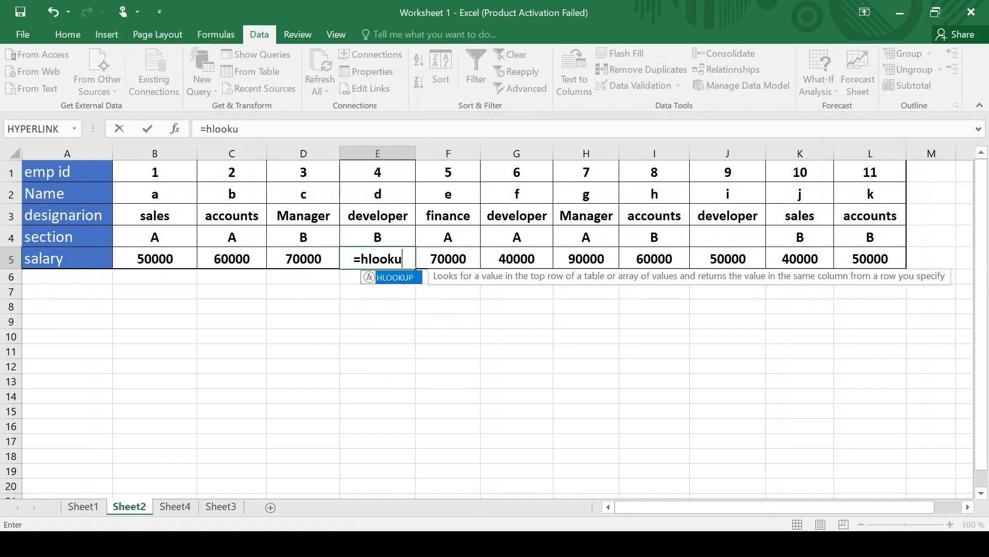
pyautogui.write('p(')
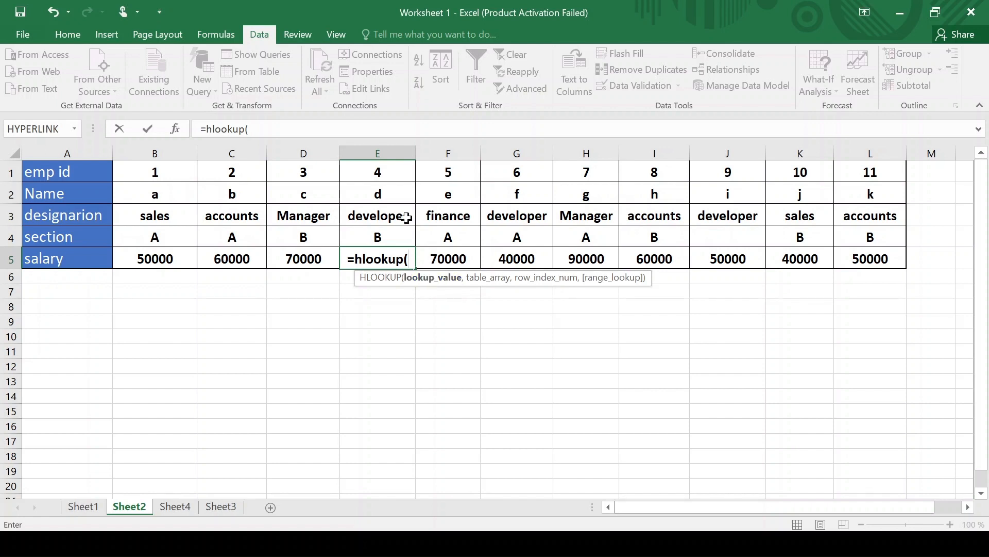
pyautogui.click(392, 173)
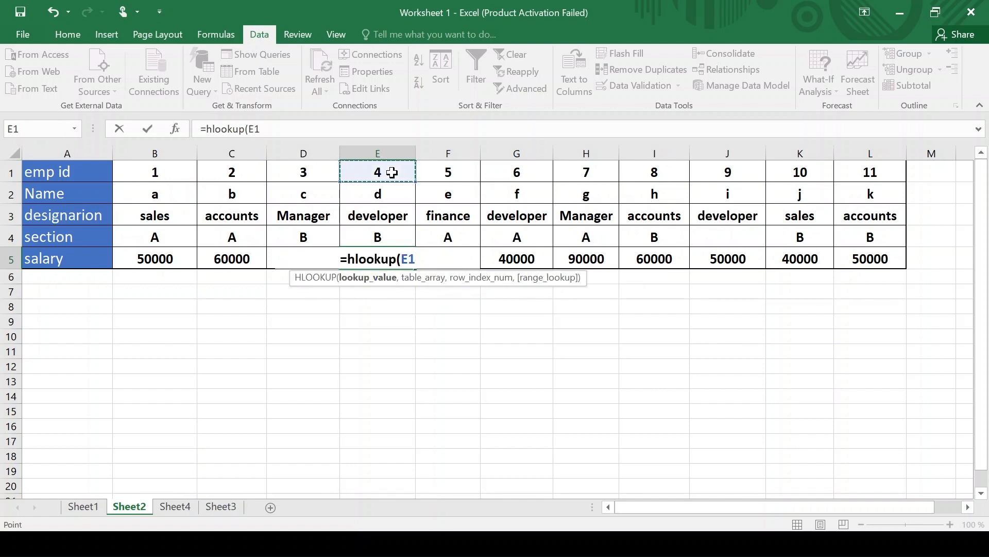
pyautogui.write(',')
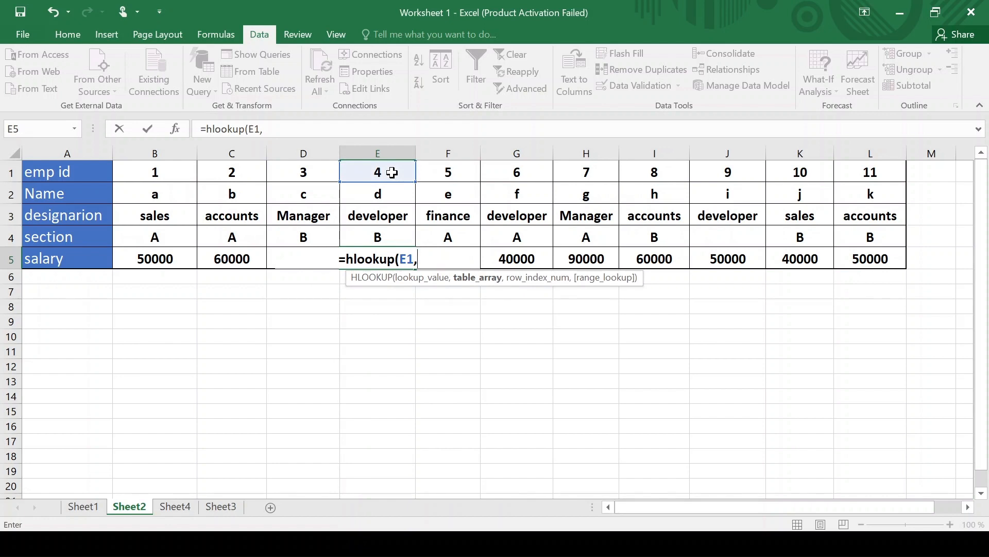
pyautogui.click(81, 507)
pyautogui.moveTo(75, 175); pyautogui.dragTo(784, 266)
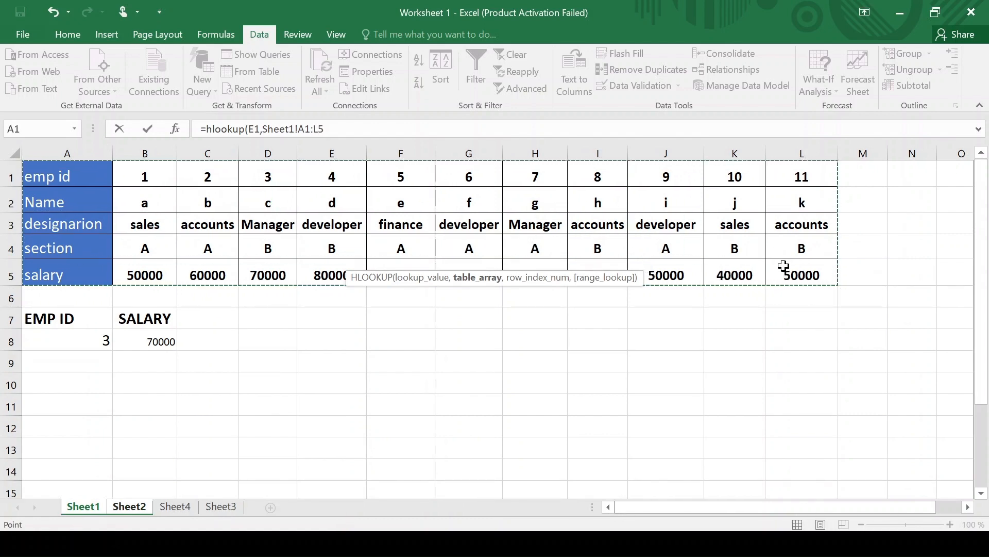
pyautogui.write(',')
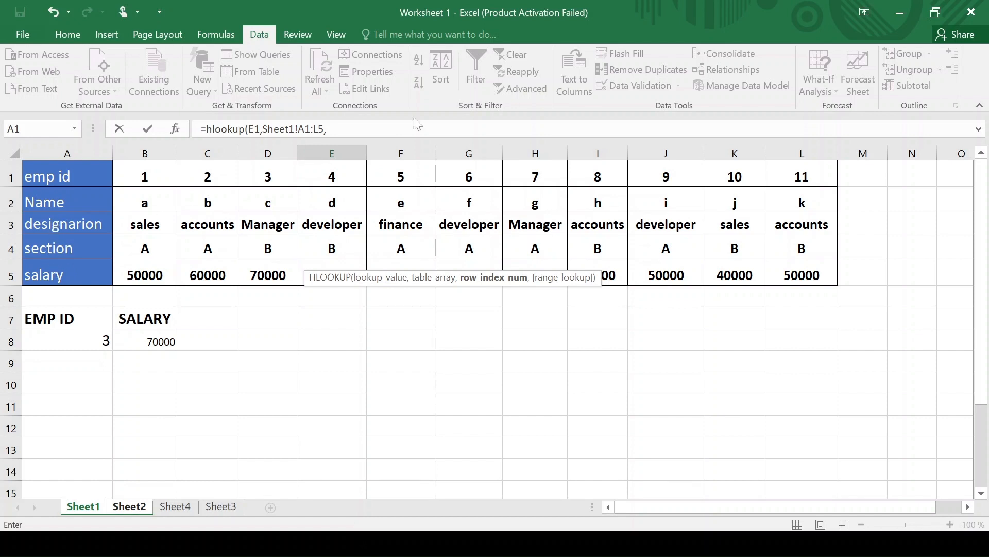
pyautogui.write('5')
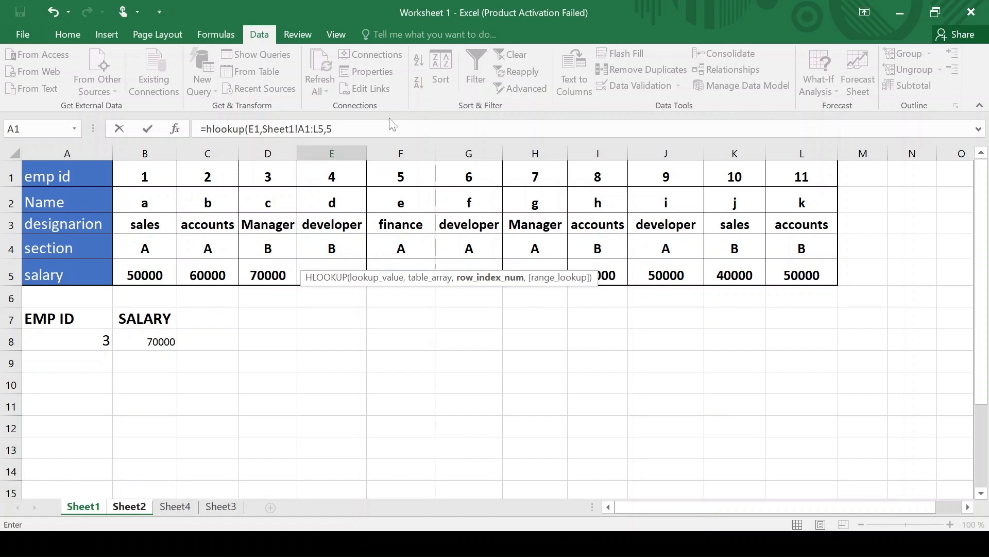
pyautogui.write(',')
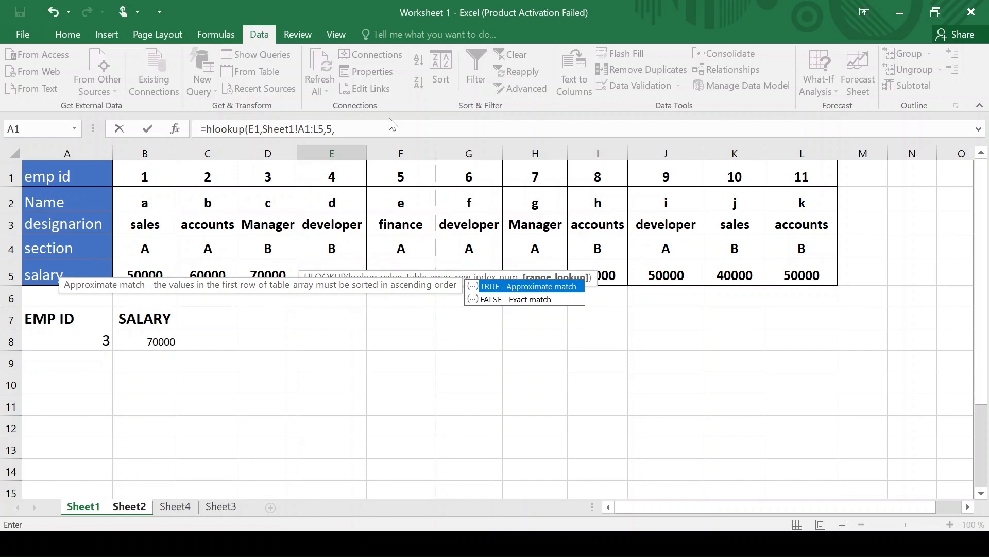
pyautogui.write('0')
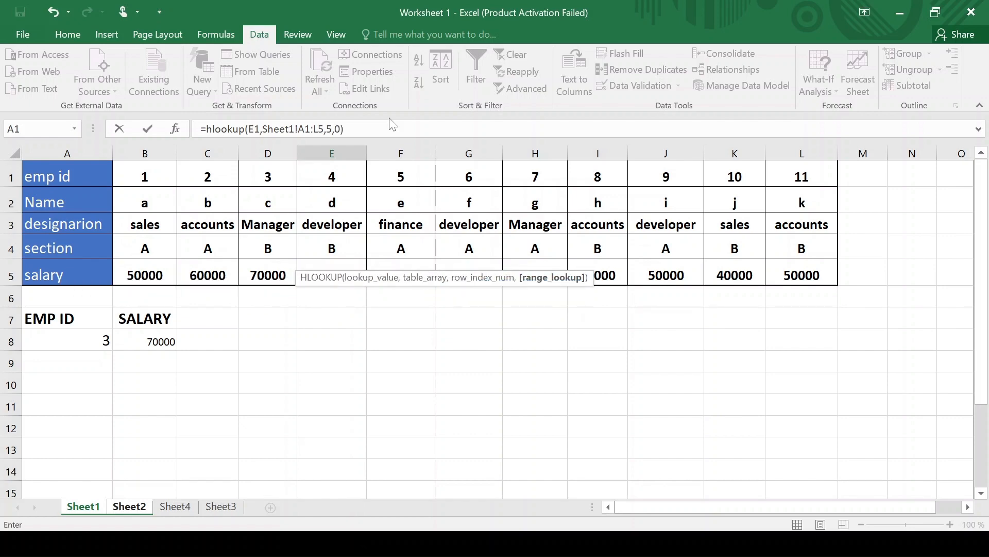
pyautogui.press('Return')
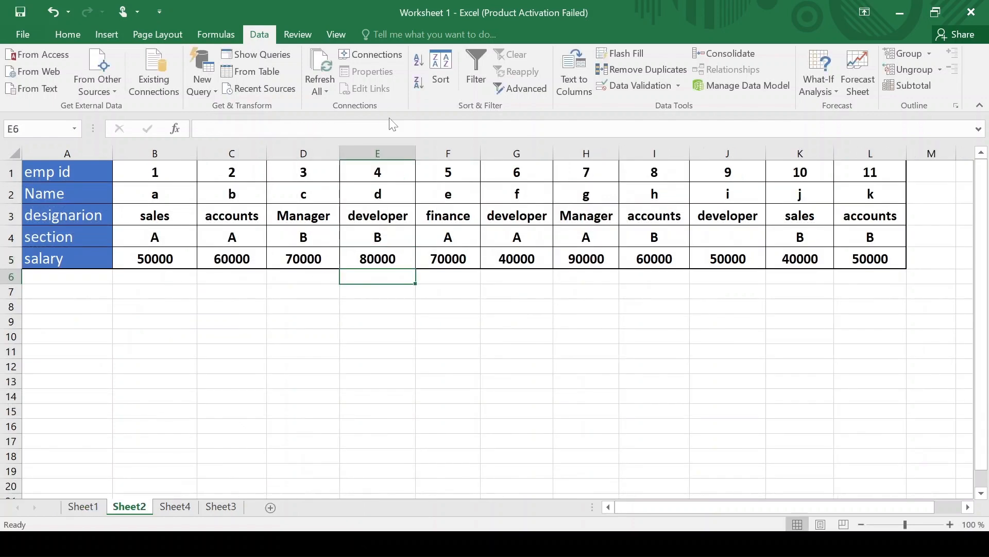
pyautogui.click(363, 261)
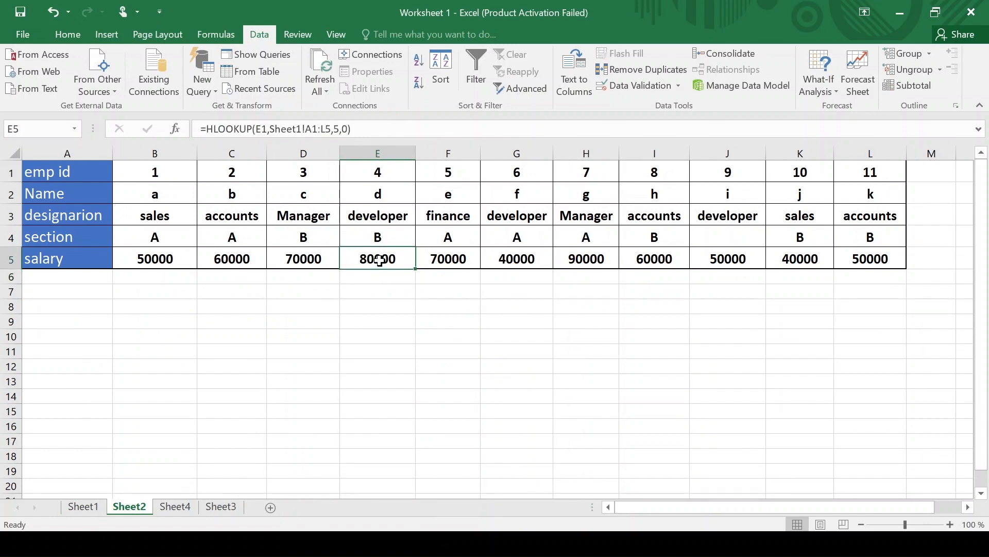
pyautogui.click(720, 235)
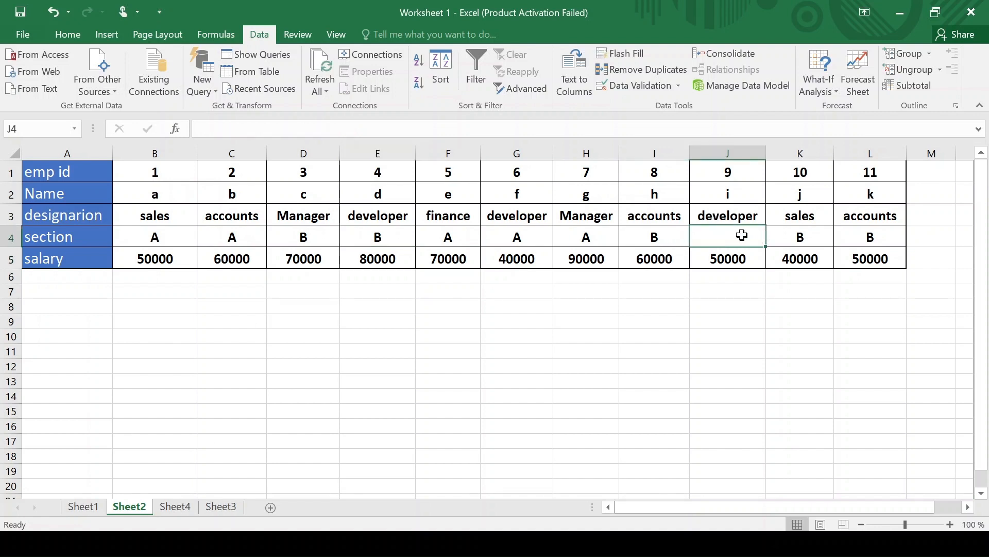
# - Enter =hlookup(J1,Sheet1!A1:L5,4,0) in Sheet2's J4 to fetch emp id 9's section
pyautogui.write('=')
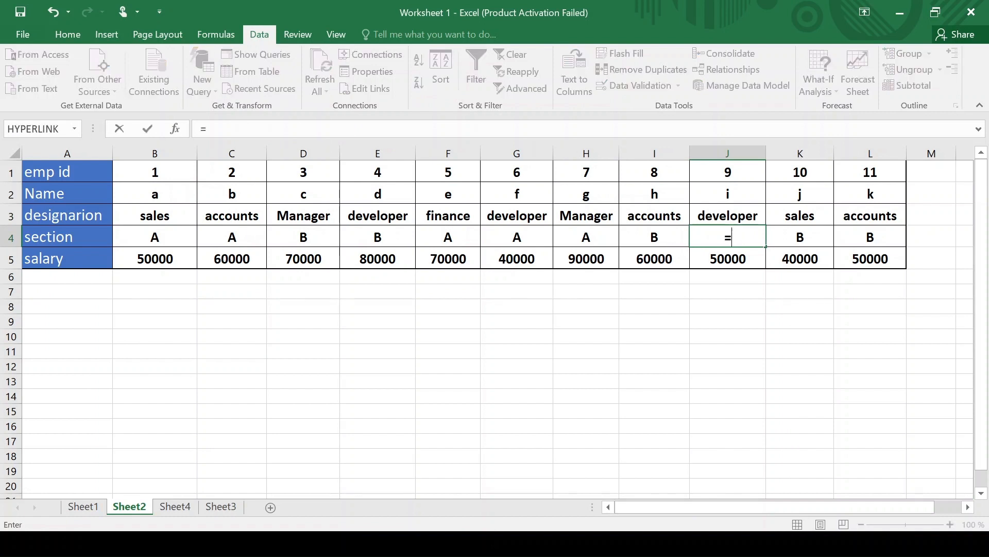
pyautogui.write('hlook')
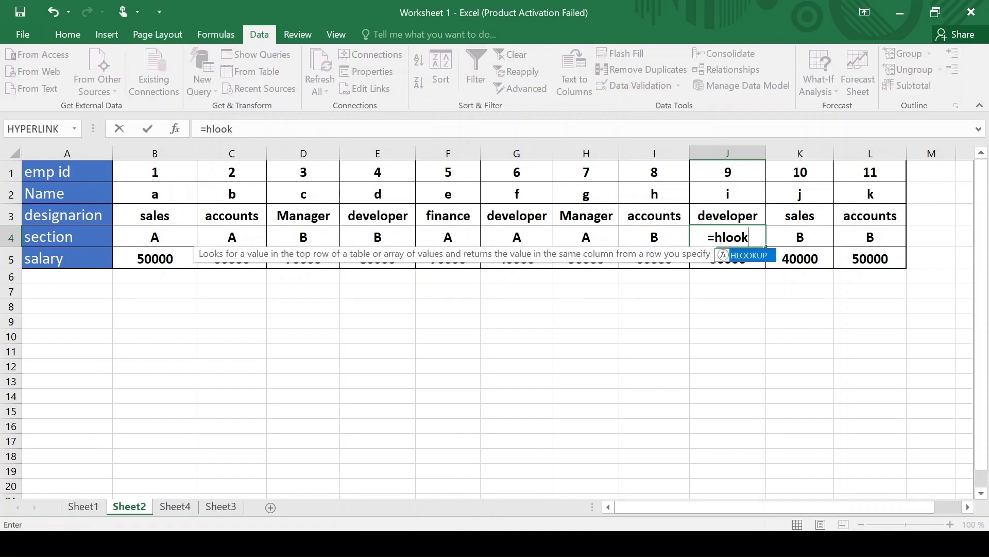
pyautogui.write('up(')
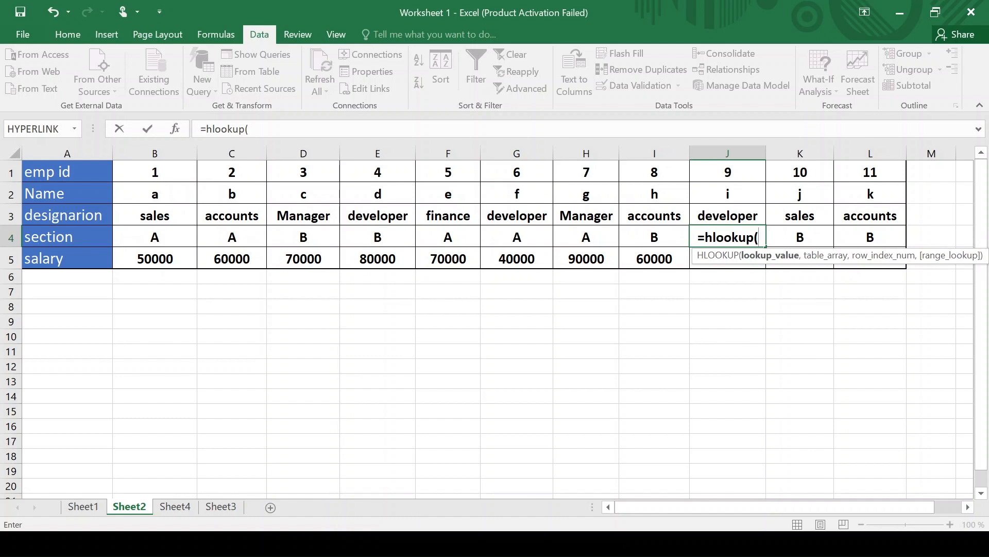
pyautogui.click(733, 169)
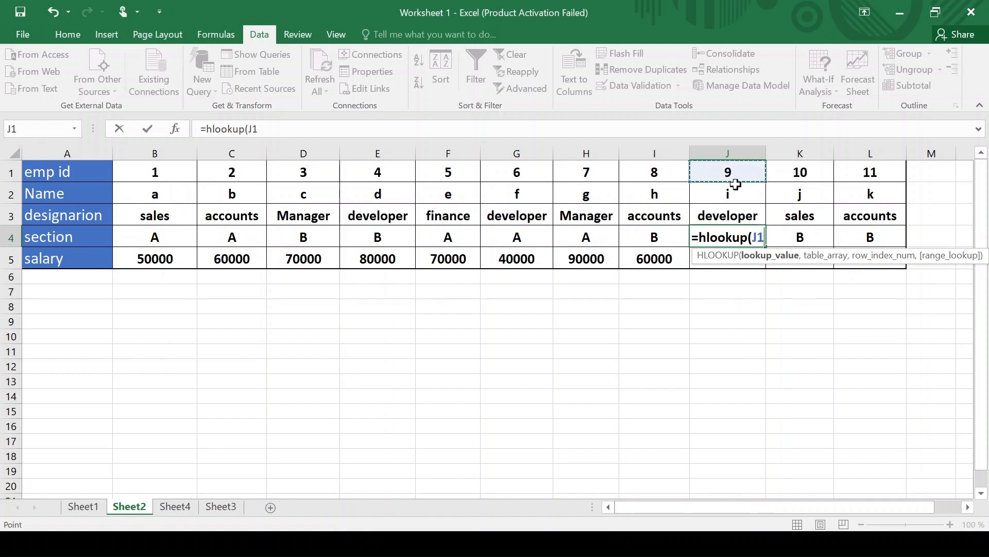
pyautogui.write(',')
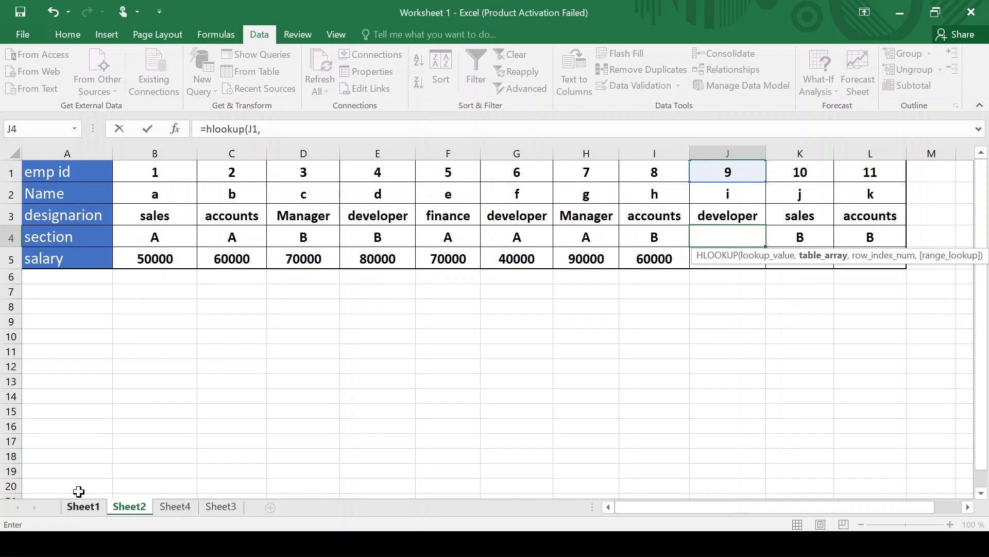
pyautogui.click(84, 506)
pyautogui.moveTo(78, 170); pyautogui.dragTo(779, 263)
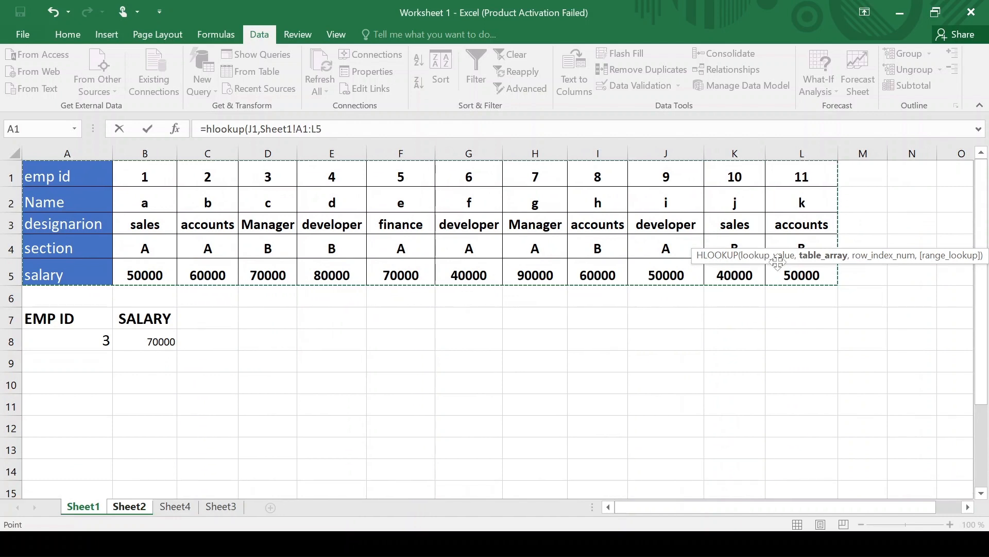
pyautogui.write(',')
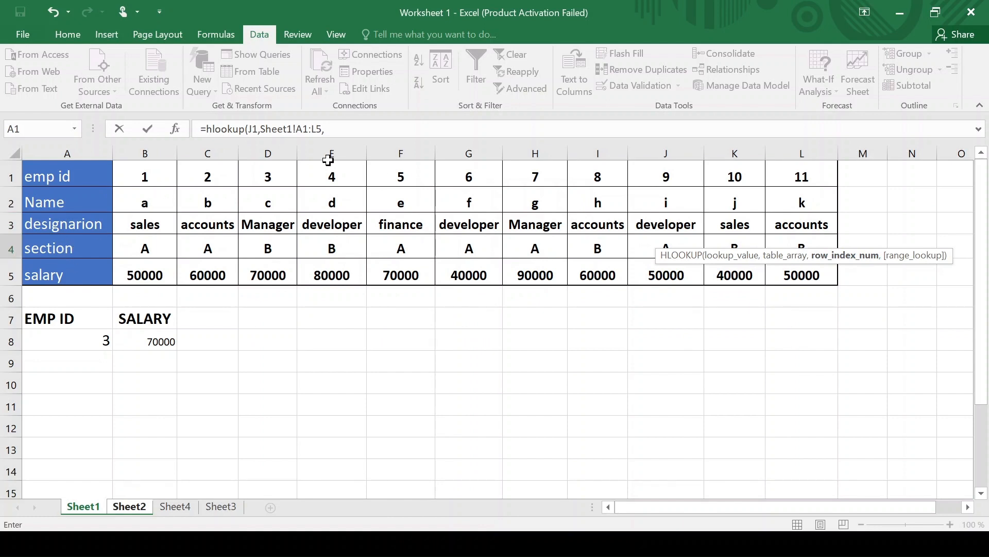
pyautogui.click(326, 129)
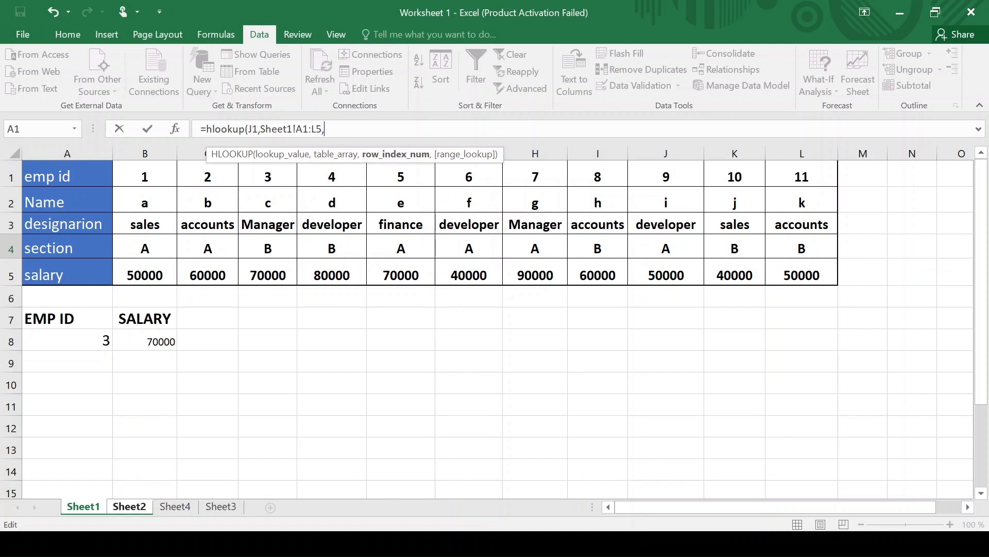
pyautogui.write(',')
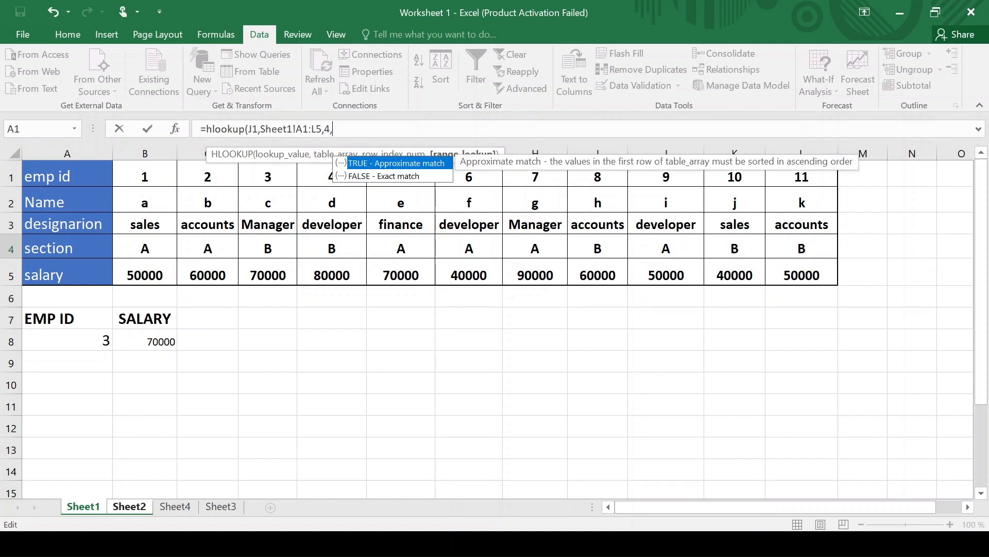
pyautogui.write(')')
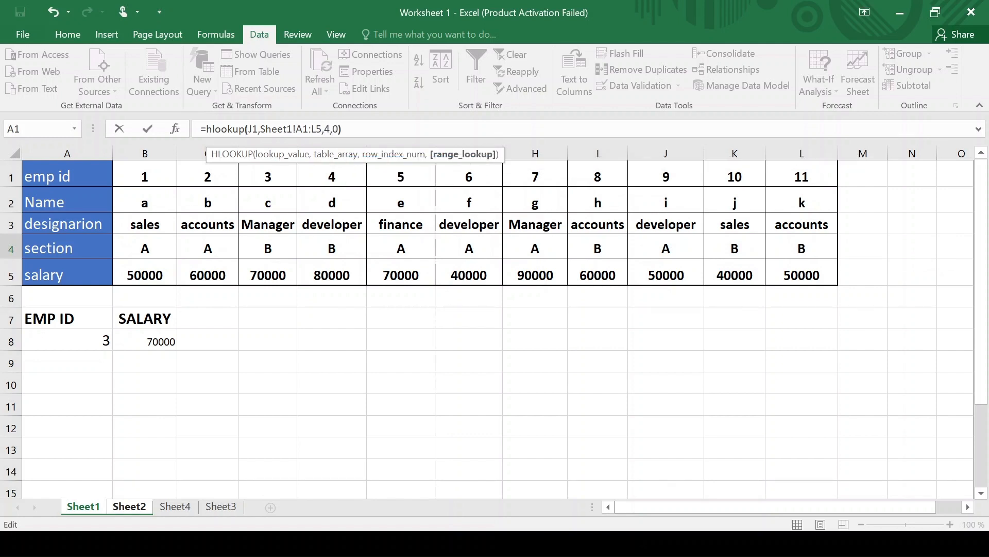
pyautogui.press('Return')
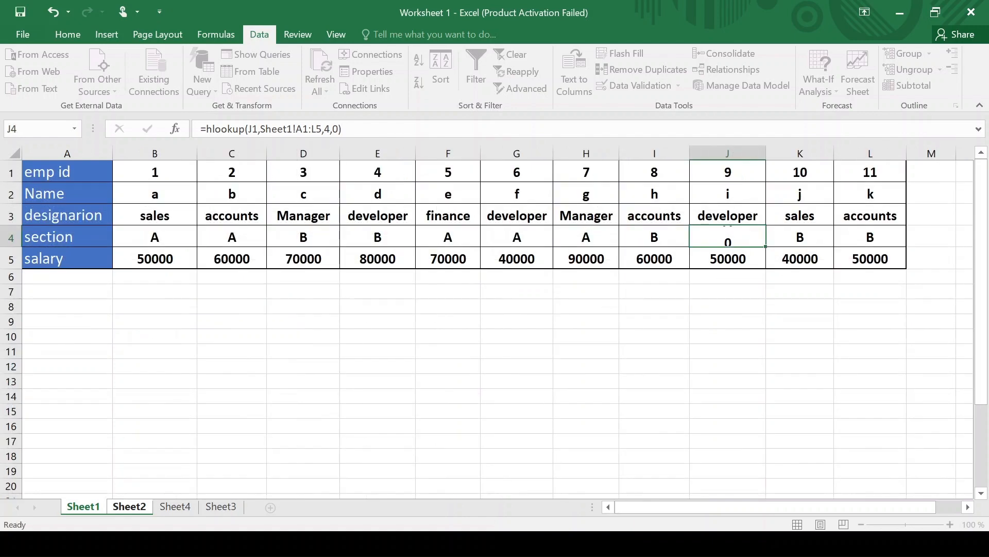
# - Review J4's formula, then select worksheet 2's empty designation row and cell B3
pyautogui.click(747, 244)
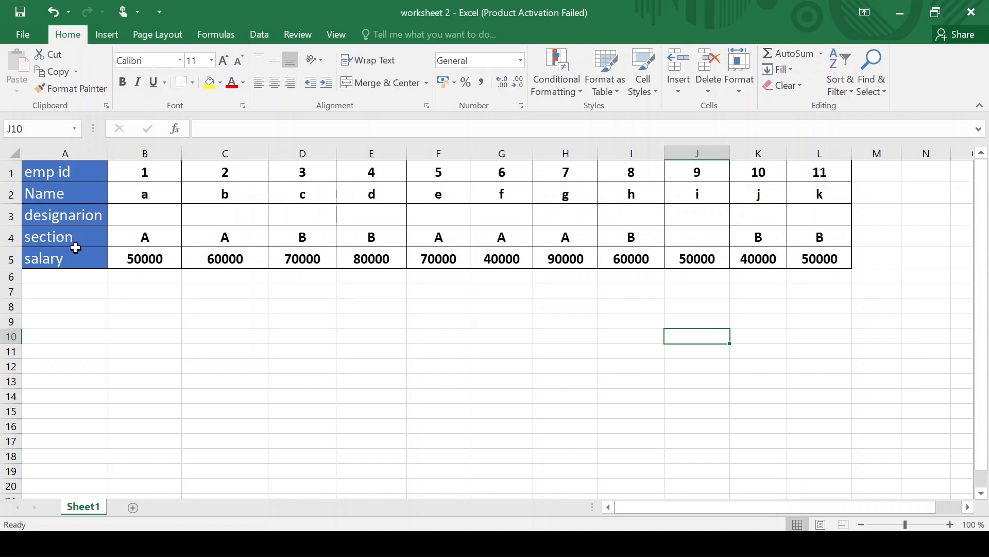
pyautogui.click(73, 218)
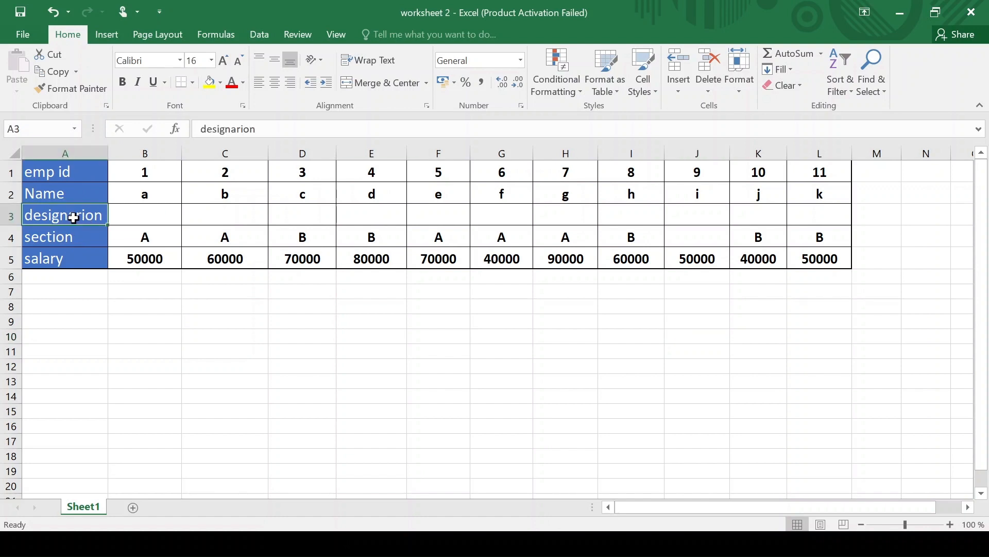
pyautogui.click(3, 219)
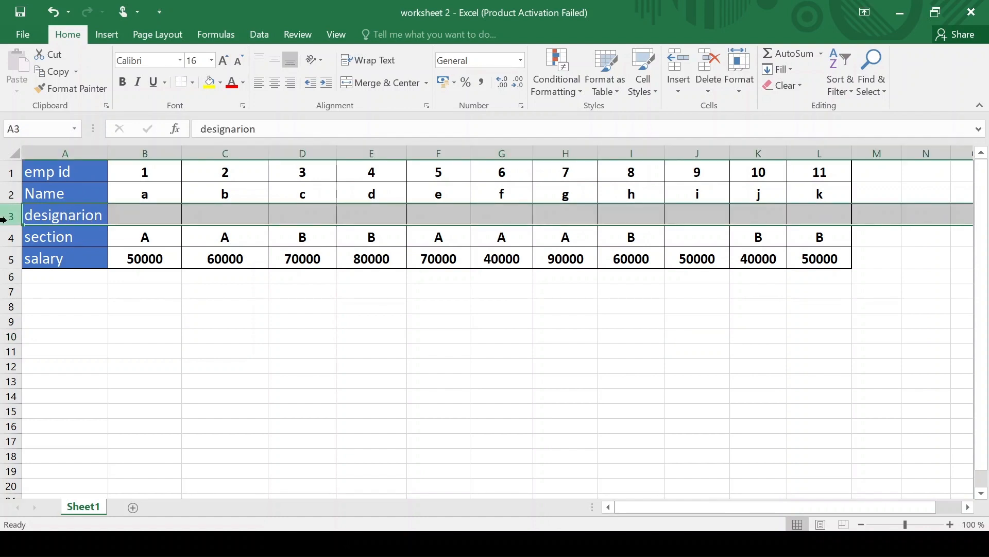
pyautogui.click(172, 218)
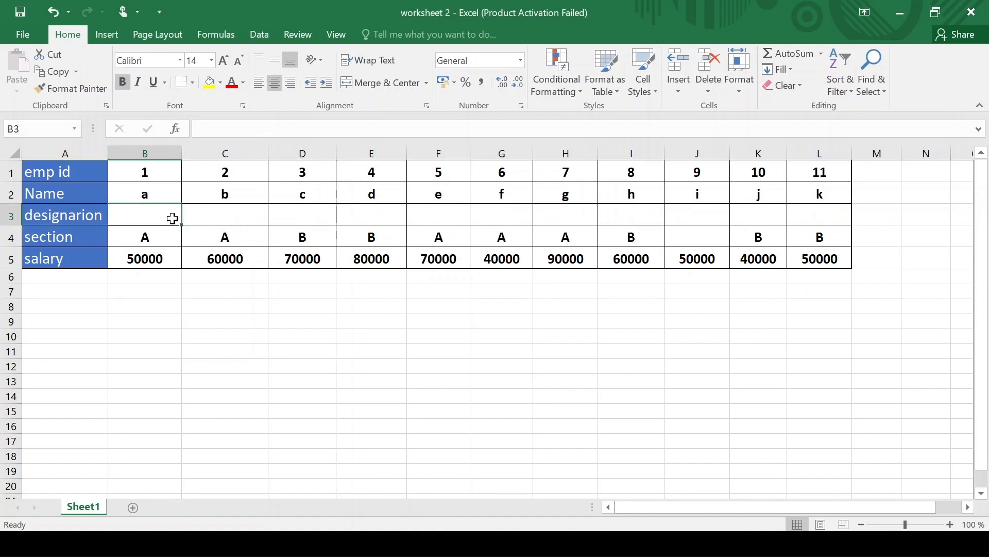
# - Begin =hlookup(B1, in B3, using employee ID 1 in B1 as the lookup value
pyautogui.write('=')
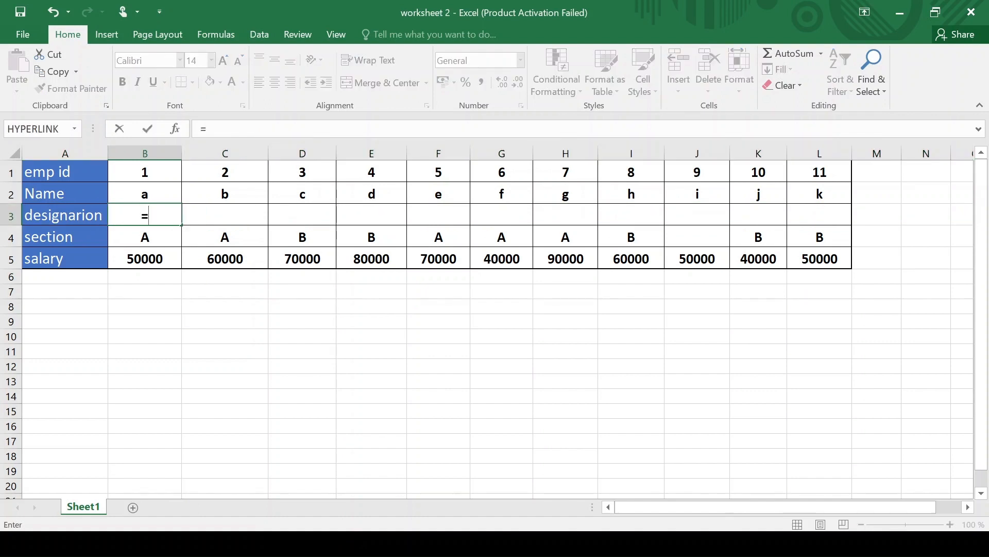
pyautogui.write('hloo')
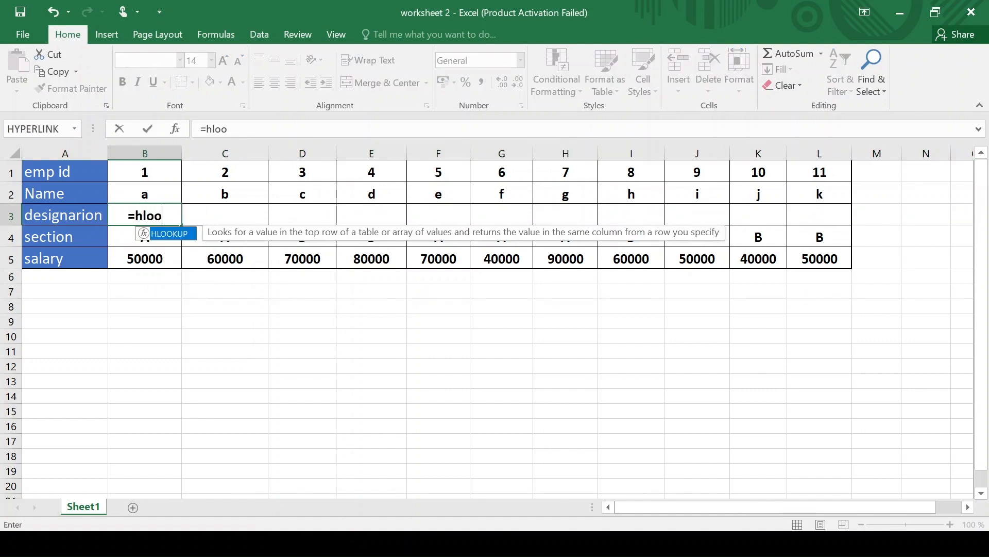
pyautogui.write('kup(')
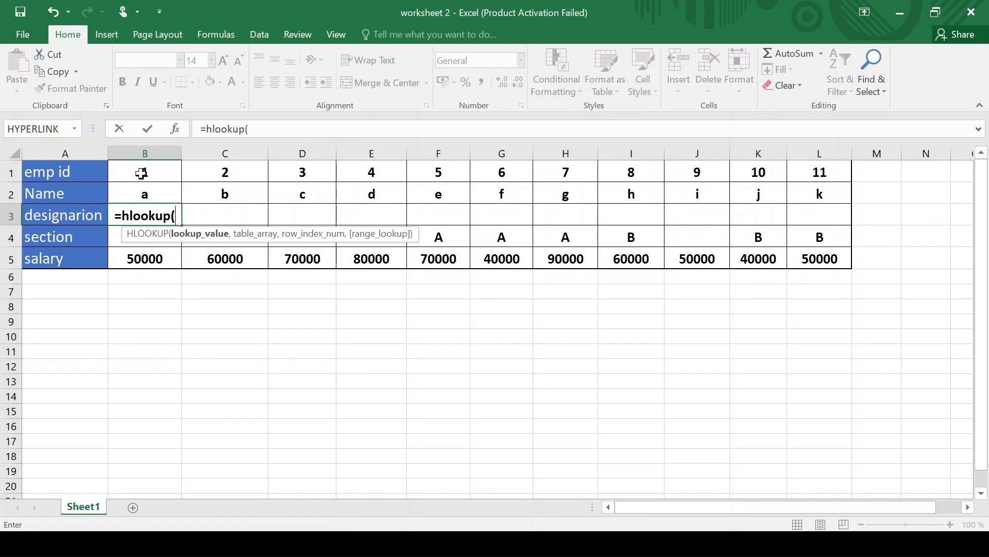
pyautogui.click(142, 174)
pyautogui.write(',')
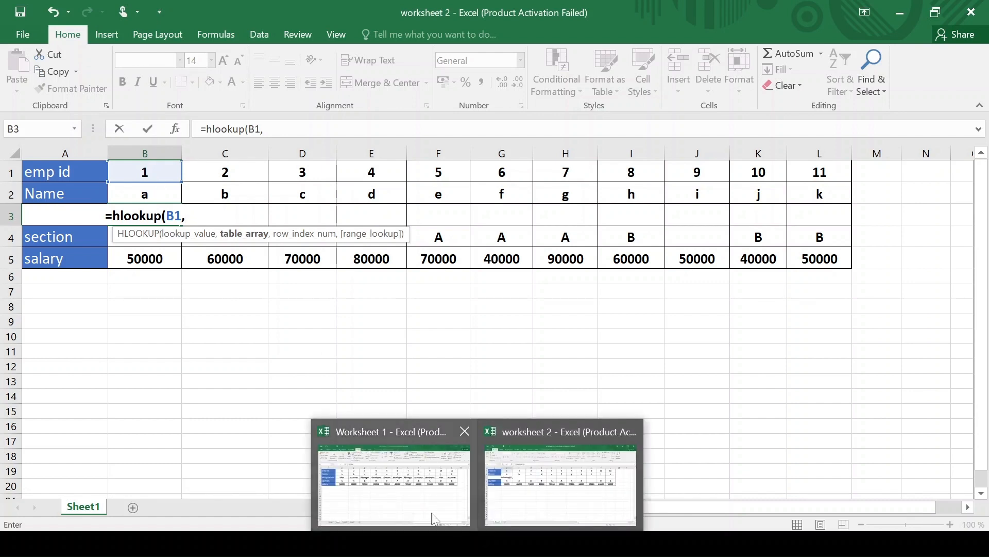
# - Complete B3 as =HLOOKUP(B1,'[Worksheet 1.xlsx]Sheet2'!$A$1:$L$5,3,0), showing sales
pyautogui.click(431, 513)
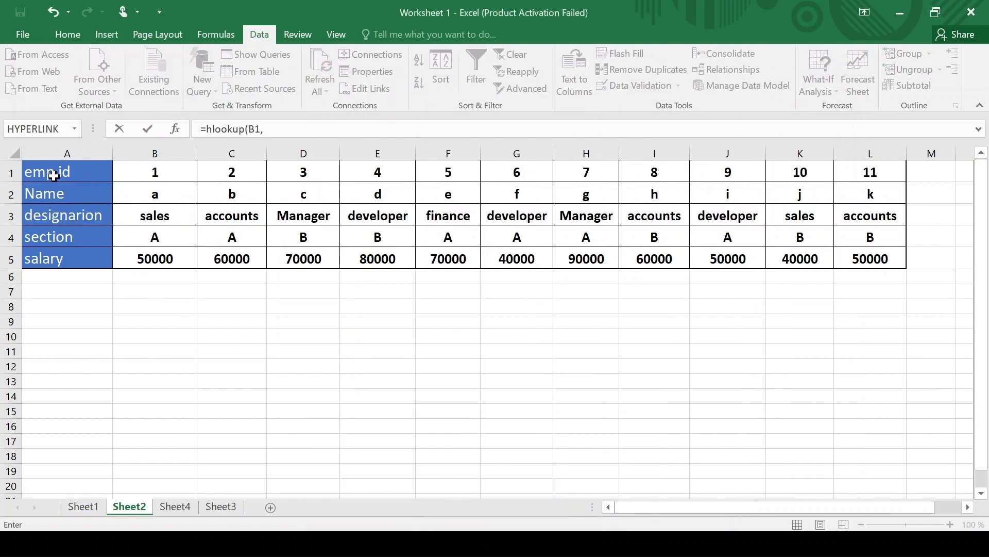
pyautogui.moveTo(75, 176); pyautogui.dragTo(856, 263)
pyautogui.write(',3')
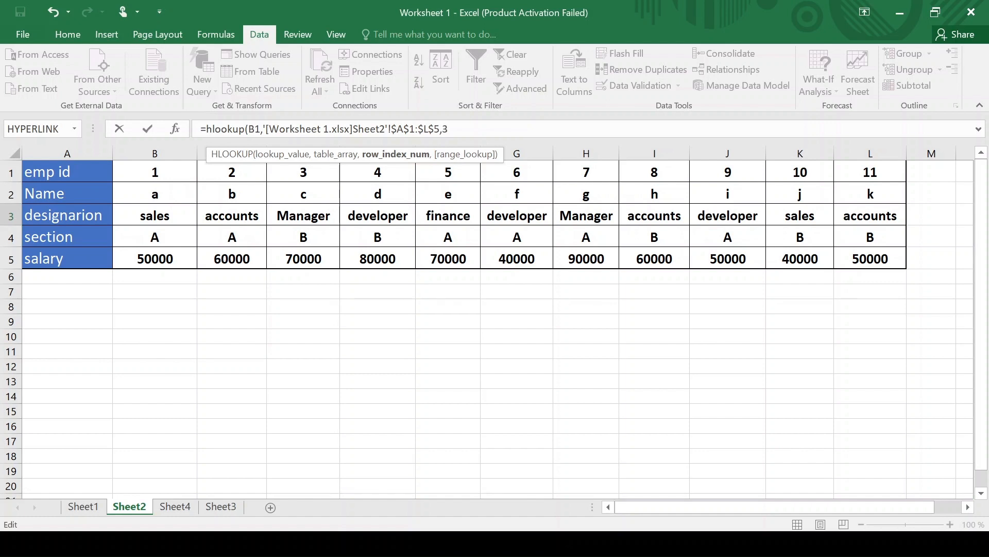
pyautogui.write(',')
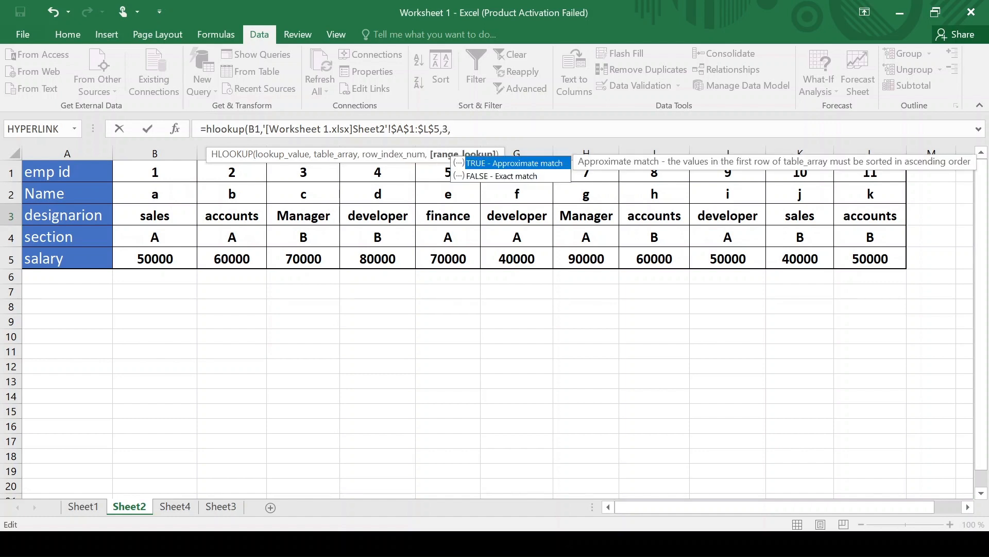
pyautogui.write('0)')
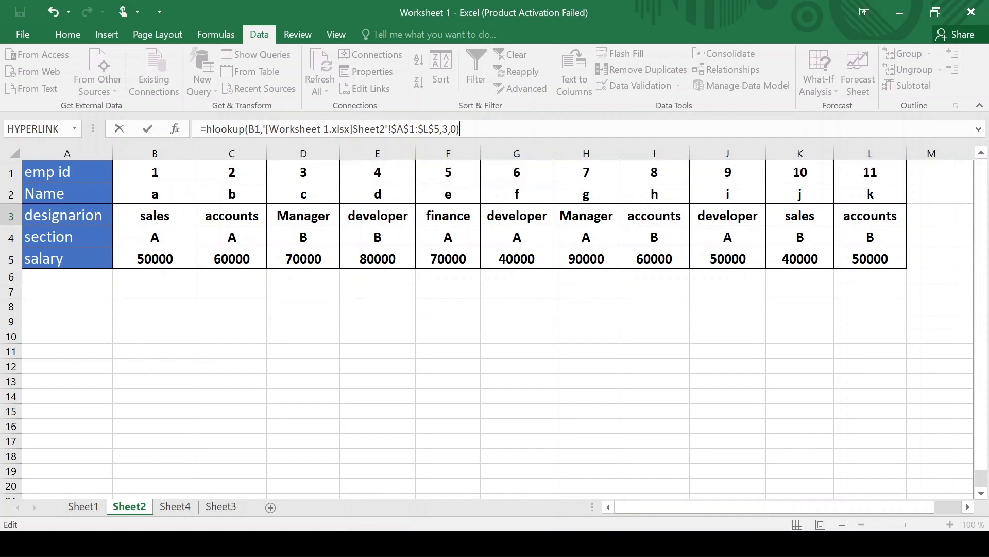
pyautogui.press('Return')
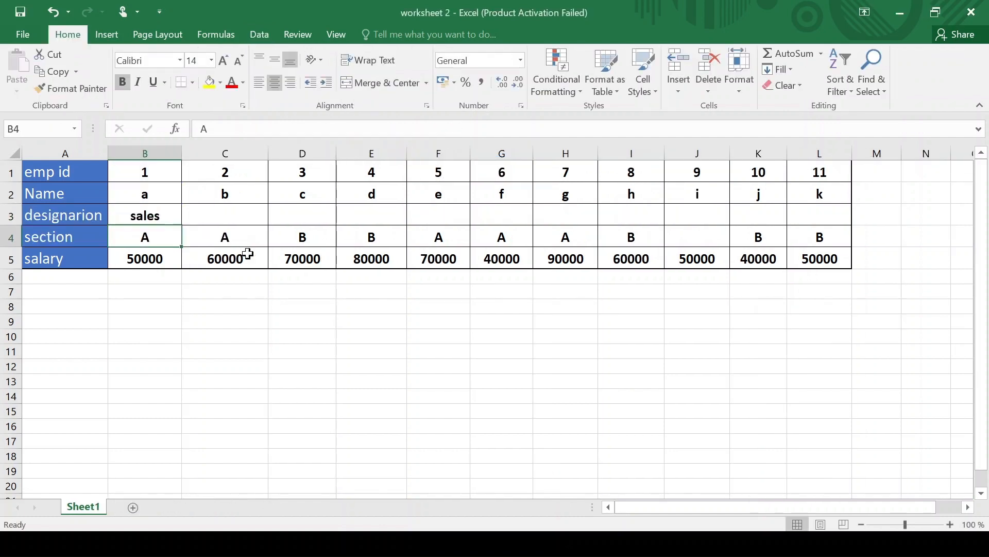
pyautogui.click(120, 216)
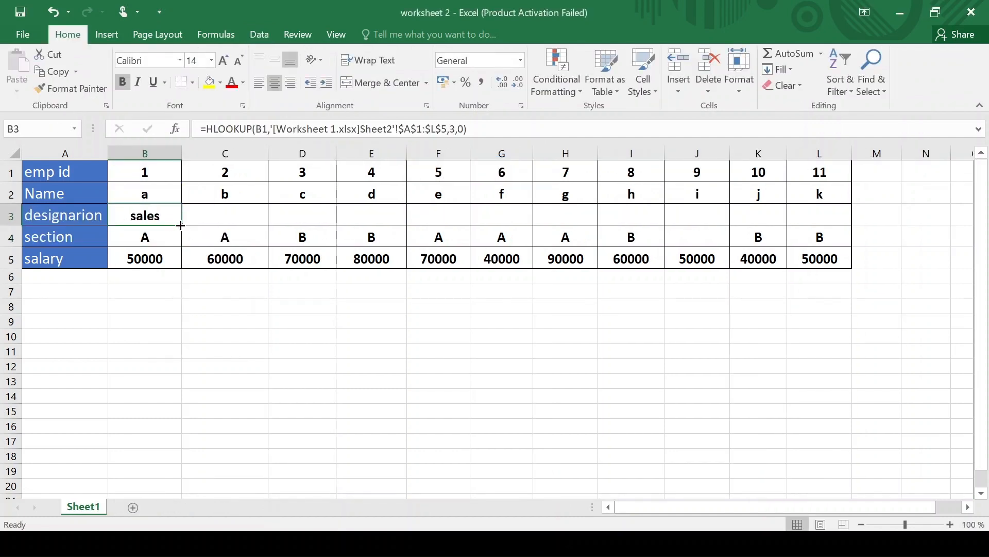